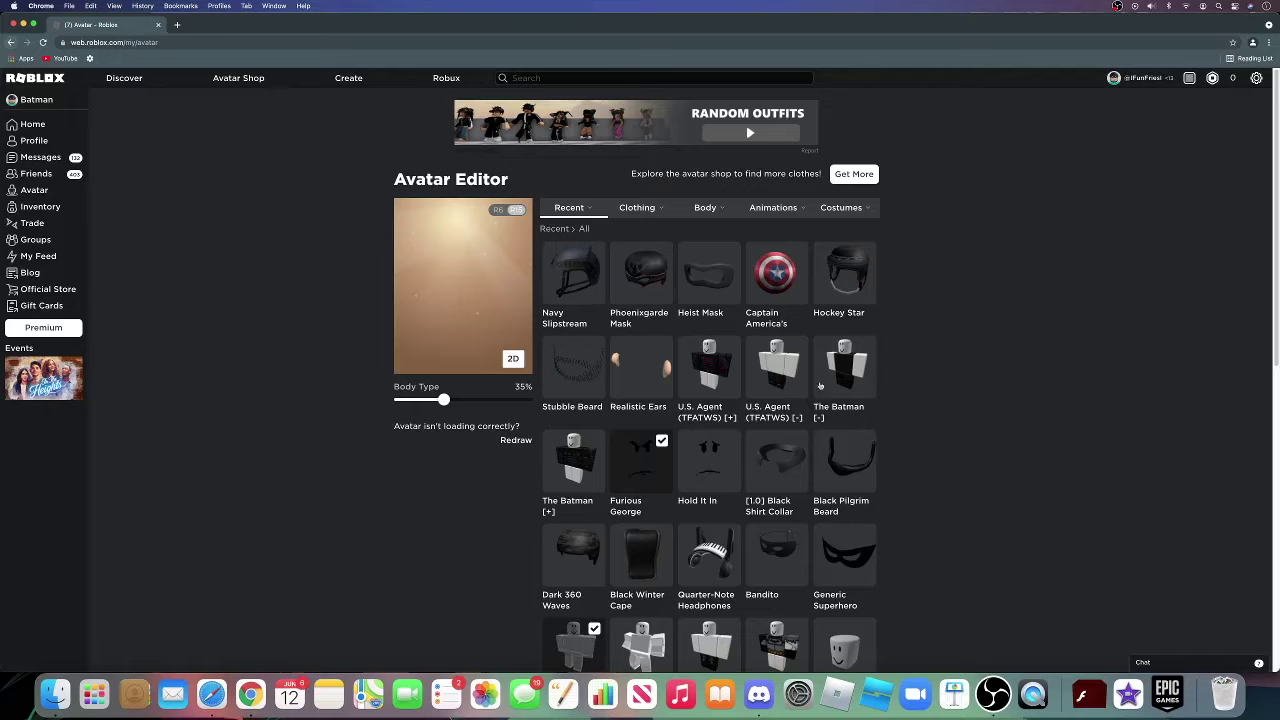
Check the Navy Slipstream Helmet's item page among owned hats, then put the helmet on.
mouse_move(622, 207)
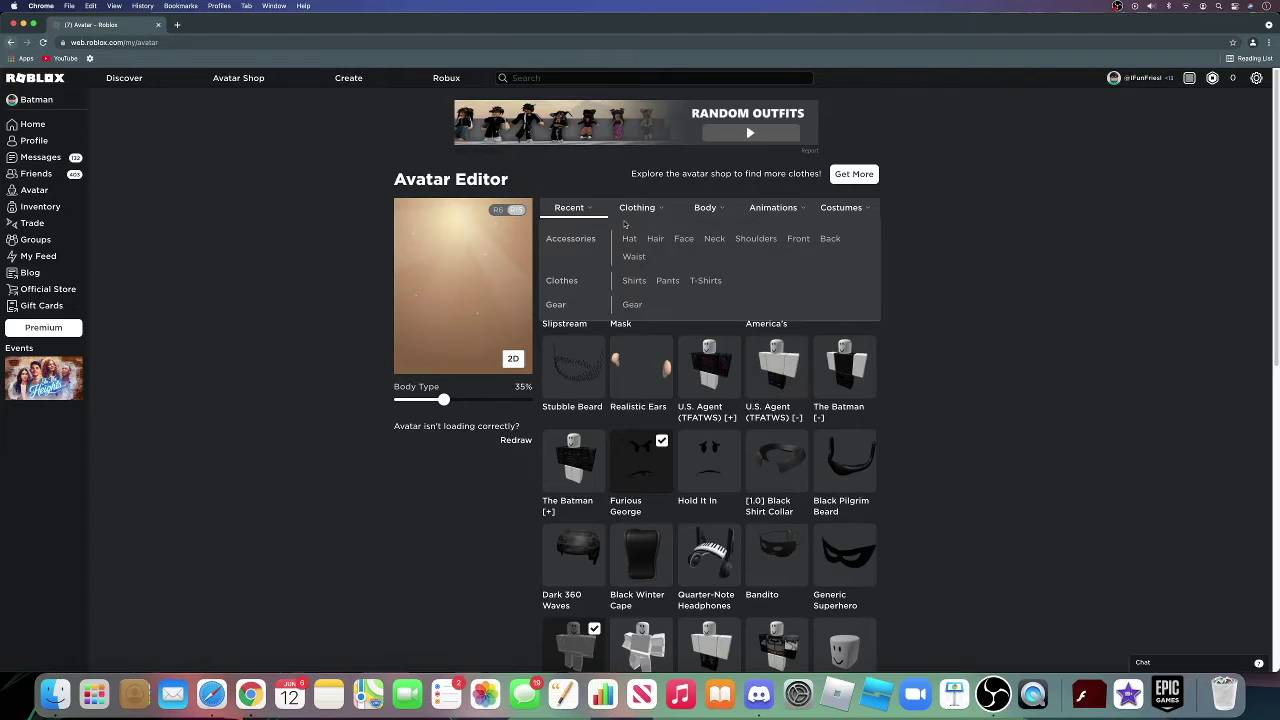
click(629, 238)
scroll(692, 375, down, 1)
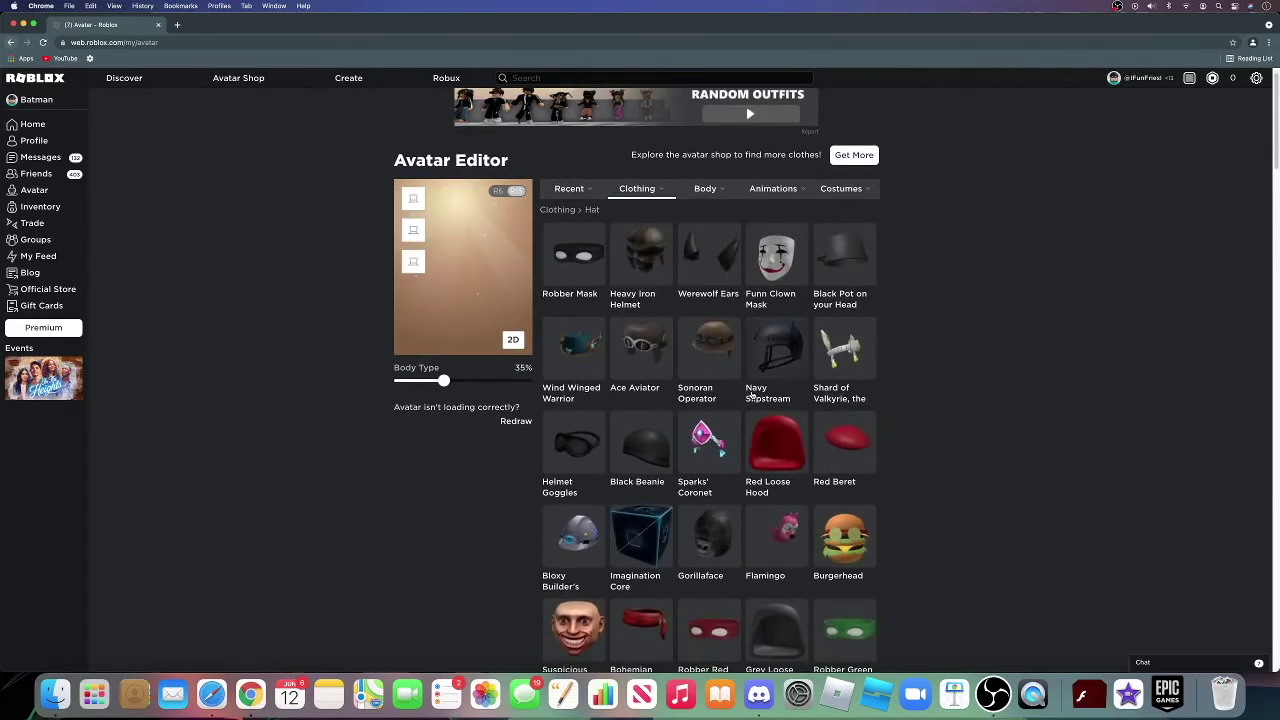
click(758, 388)
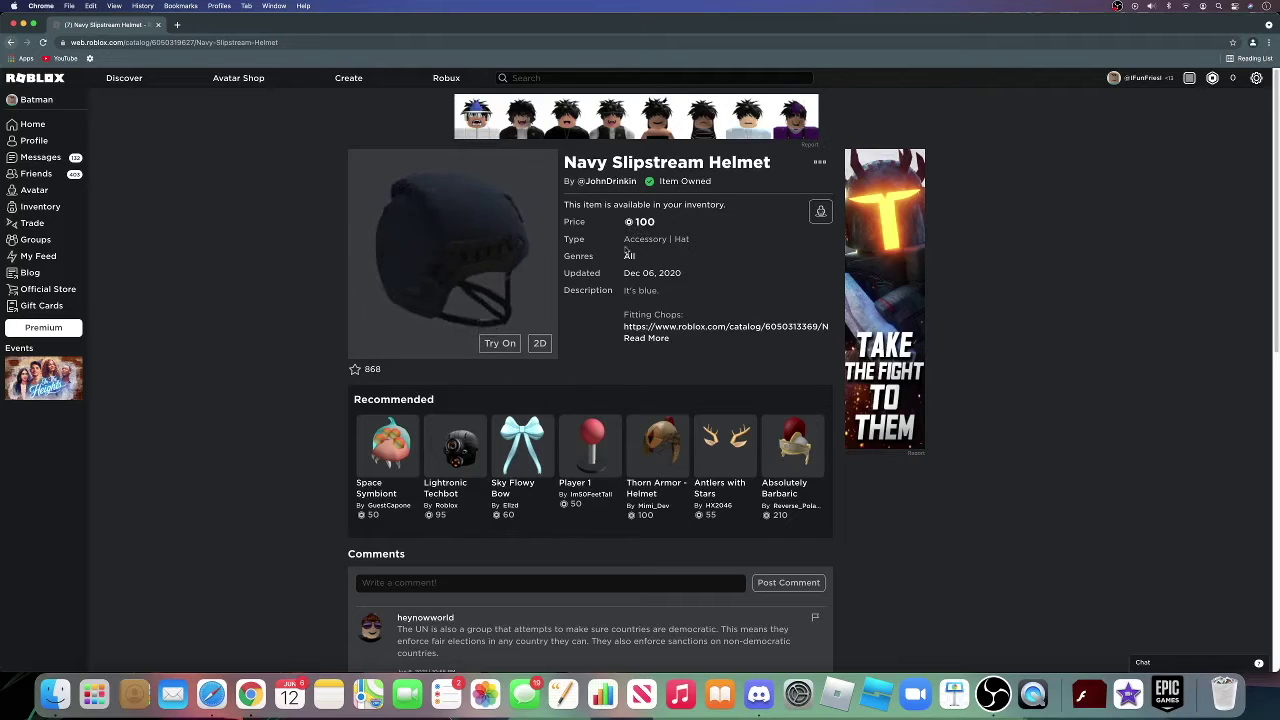
click(10, 42)
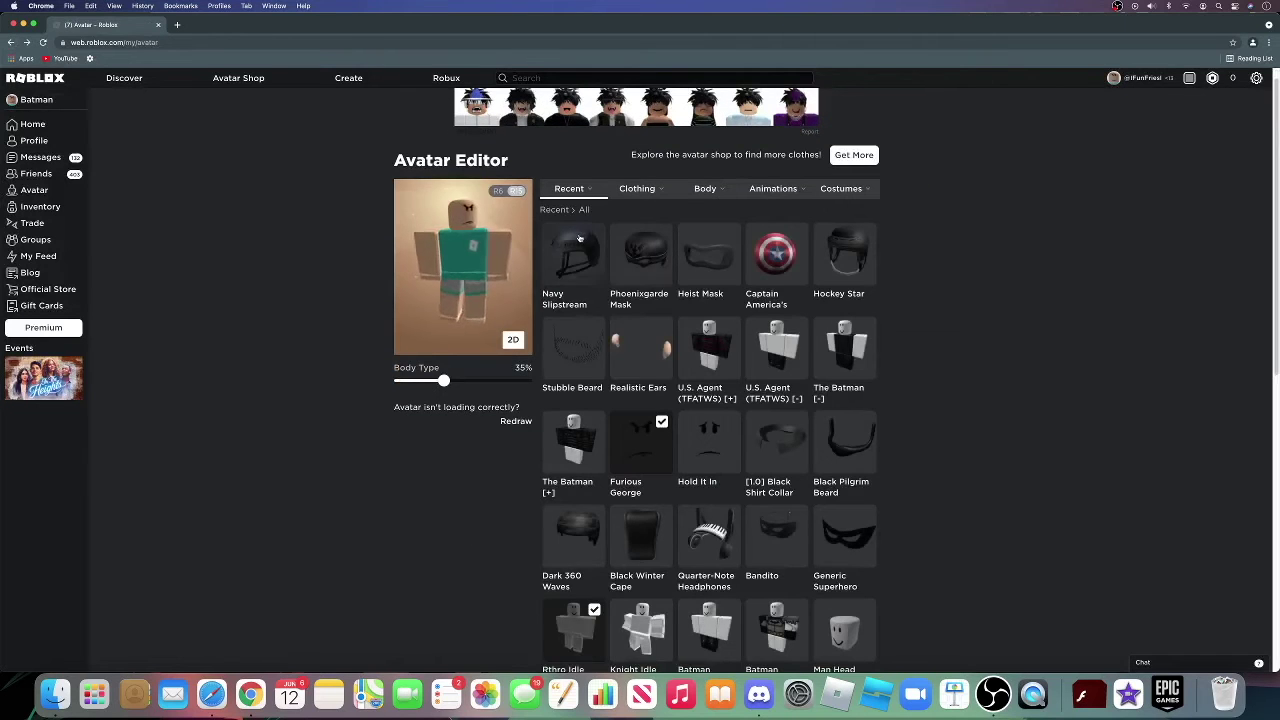
click(579, 238)
Find the Phoenixgarde Mask among owned hats, view its page, then equip it.
mouse_move(637, 188)
click(625, 220)
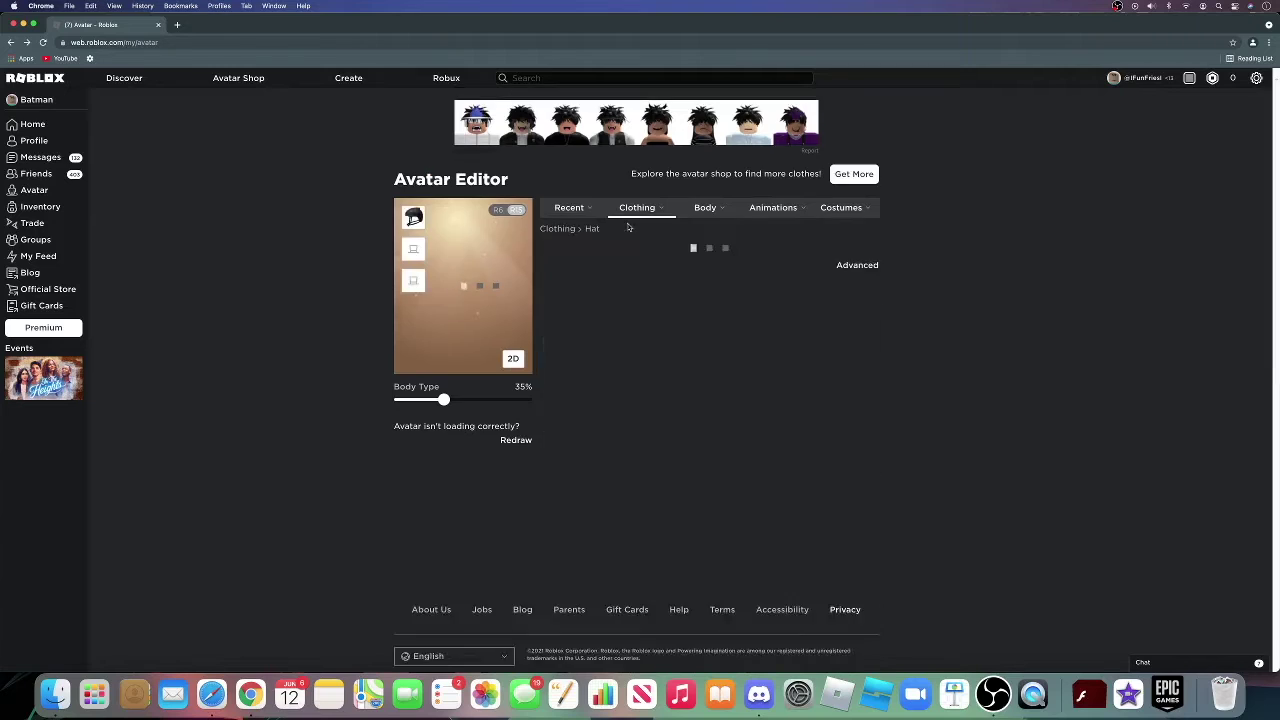
scroll(727, 403, down, 5)
scroll(720, 410, down, 10)
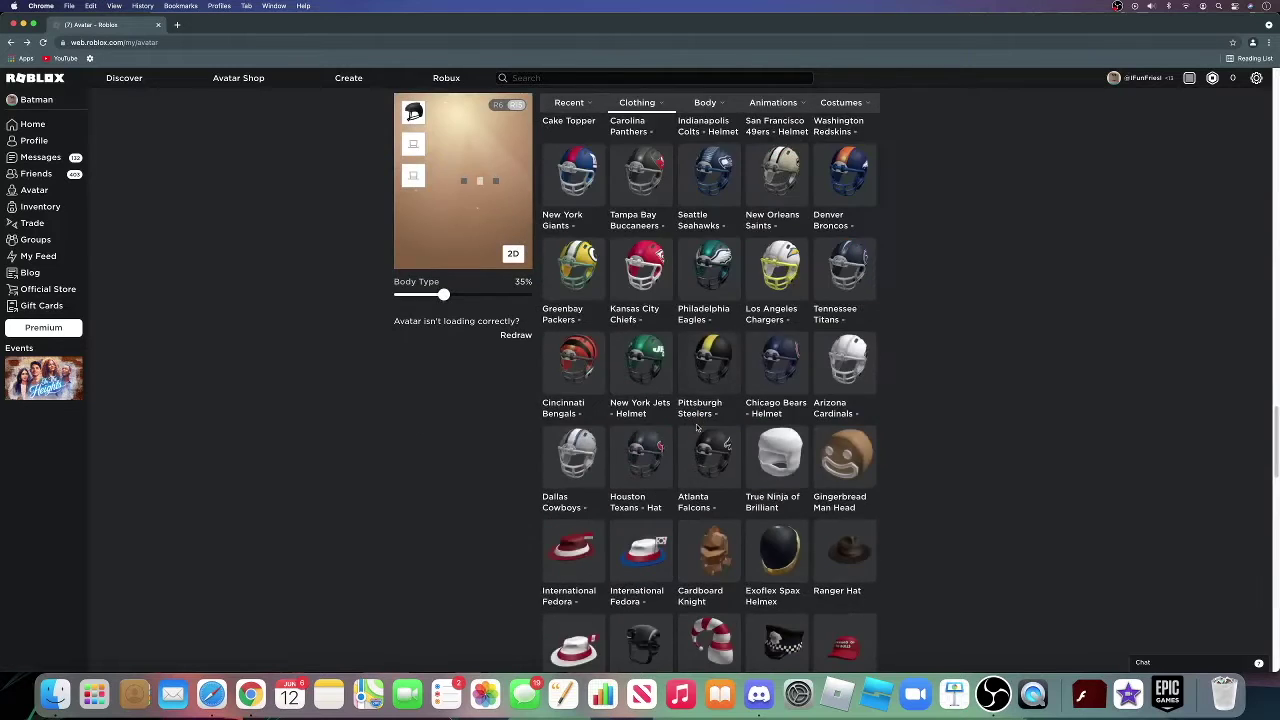
scroll(700, 430, down, 5)
scroll(650, 500, up, 10)
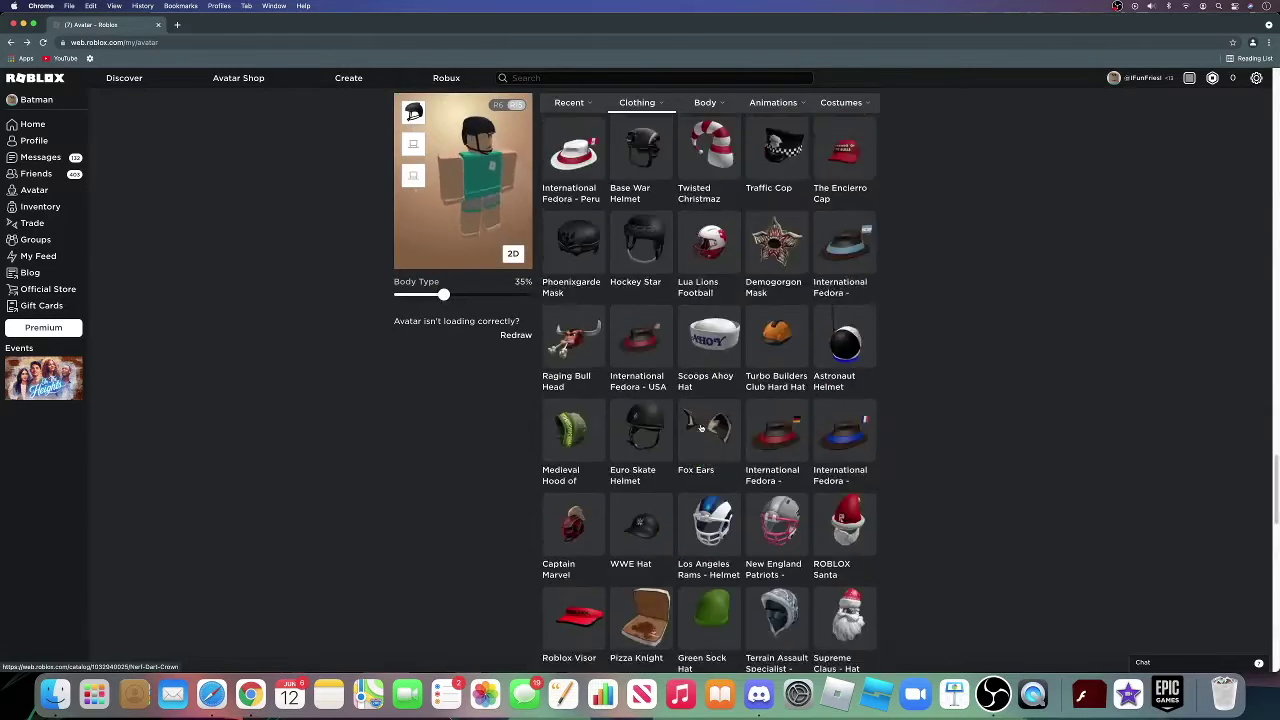
scroll(555, 643, down, 1)
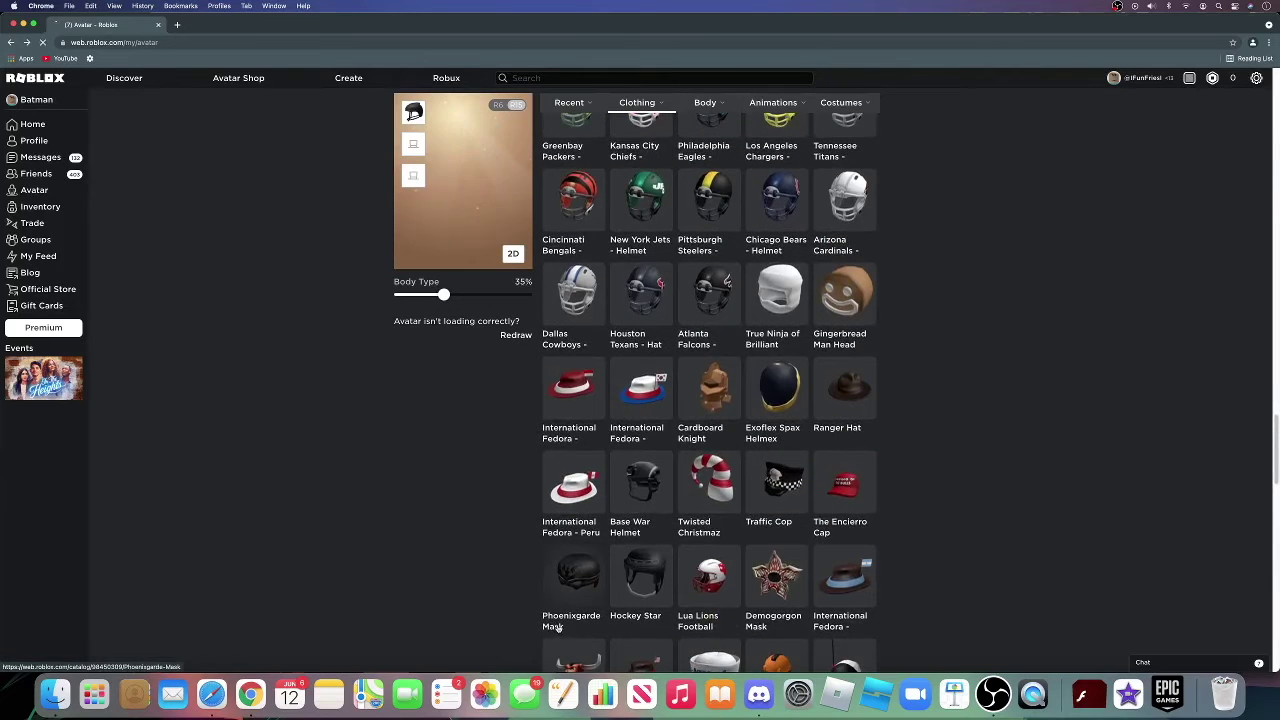
click(555, 638)
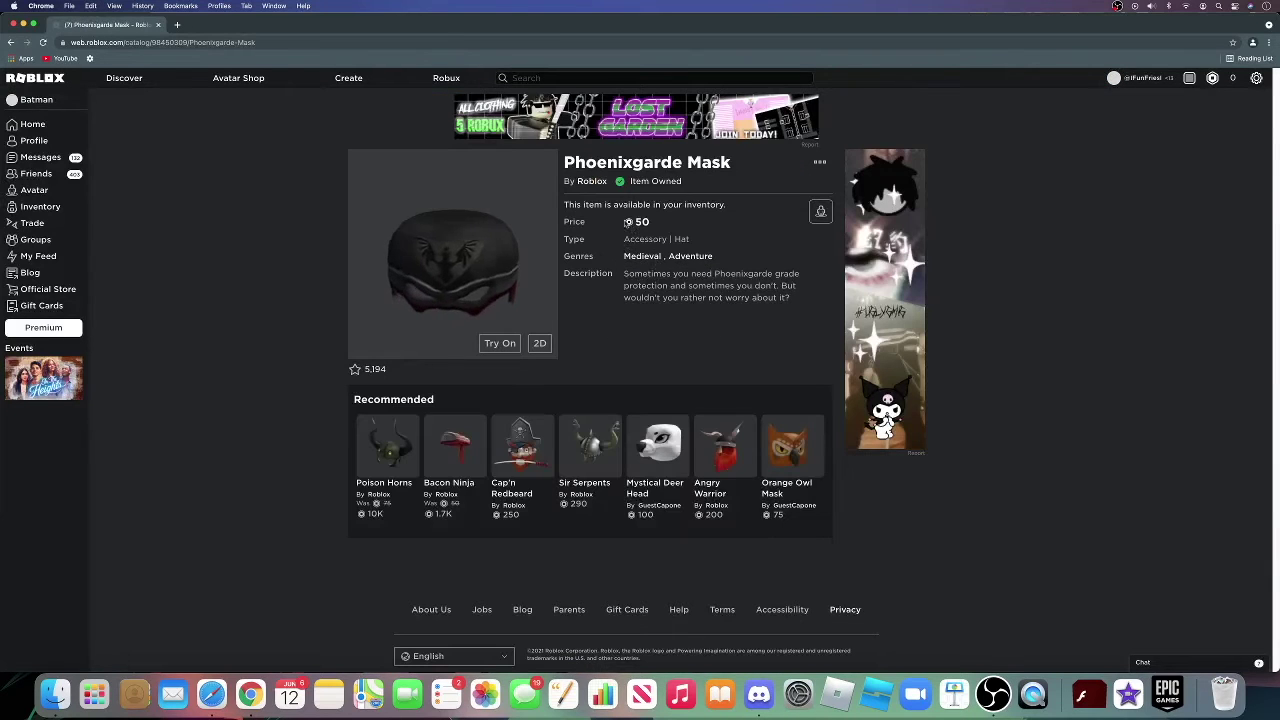
click(10, 42)
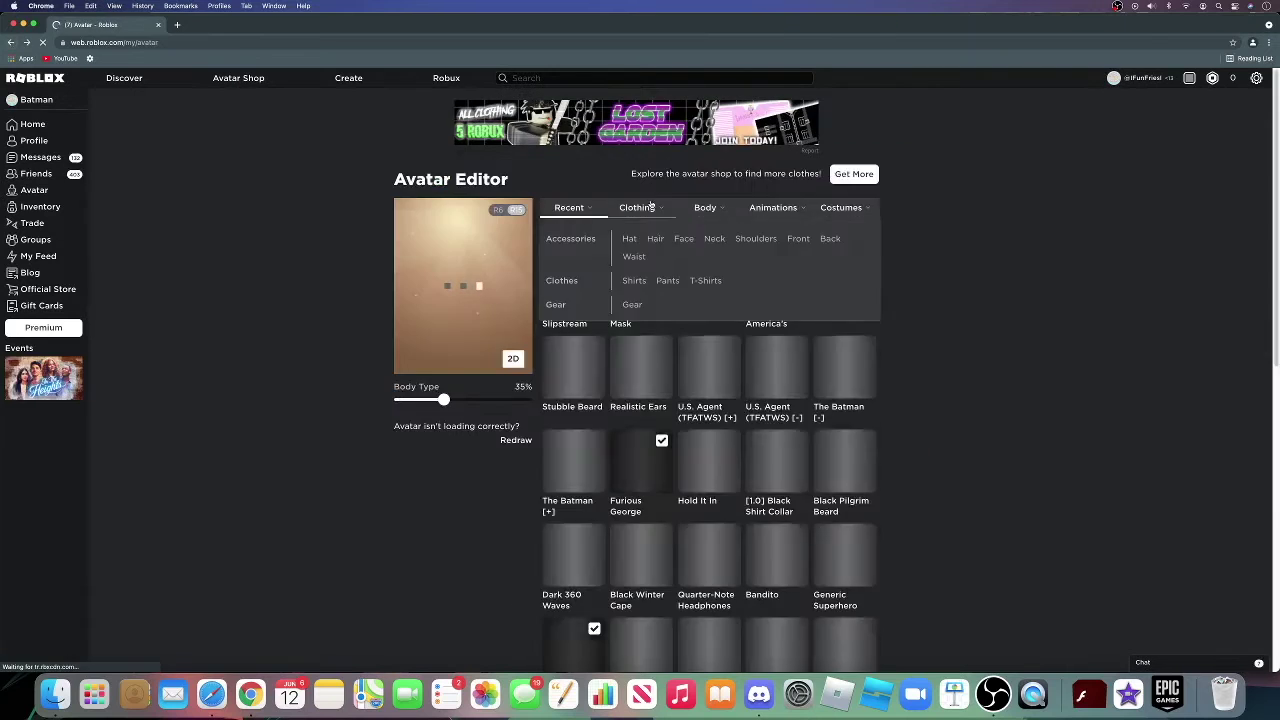
scroll(726, 410, down, 3)
scroll(726, 410, up, 2)
click(655, 285)
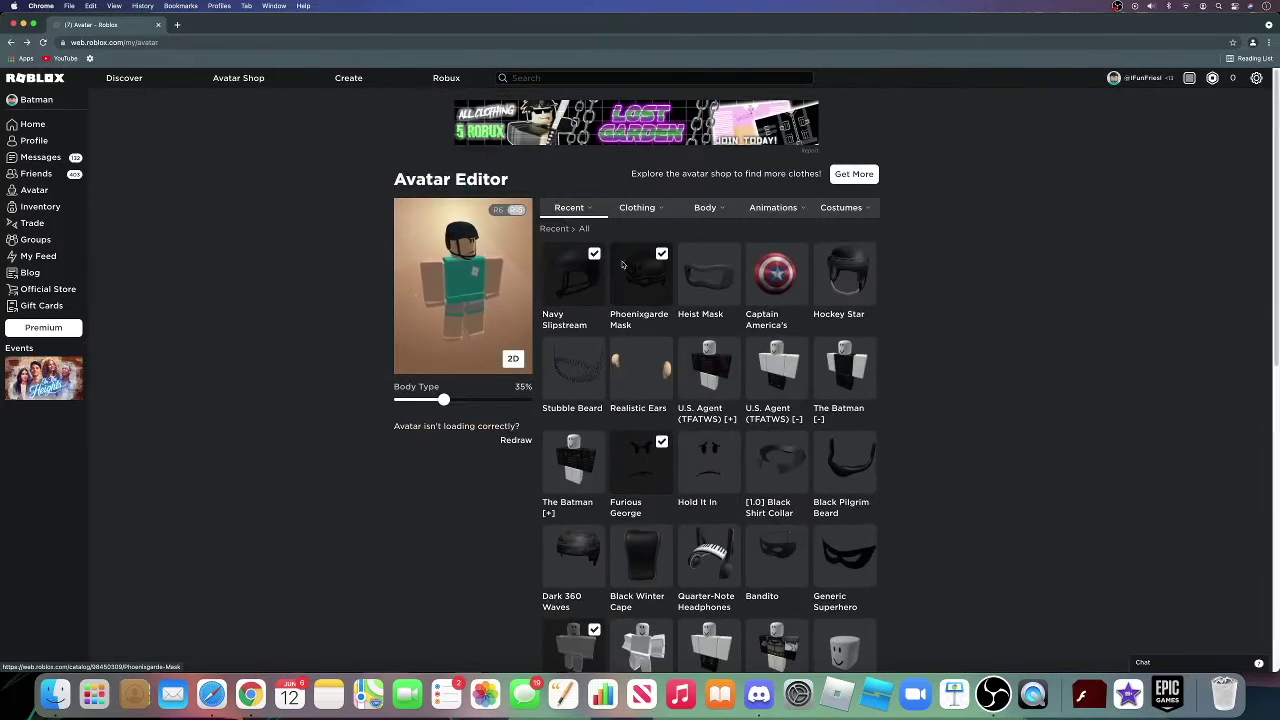
Wear the Heist Mask from its Face catalog page using the ••• Wear option, then return to Avatar.
mouse_move(640, 207)
click(680, 240)
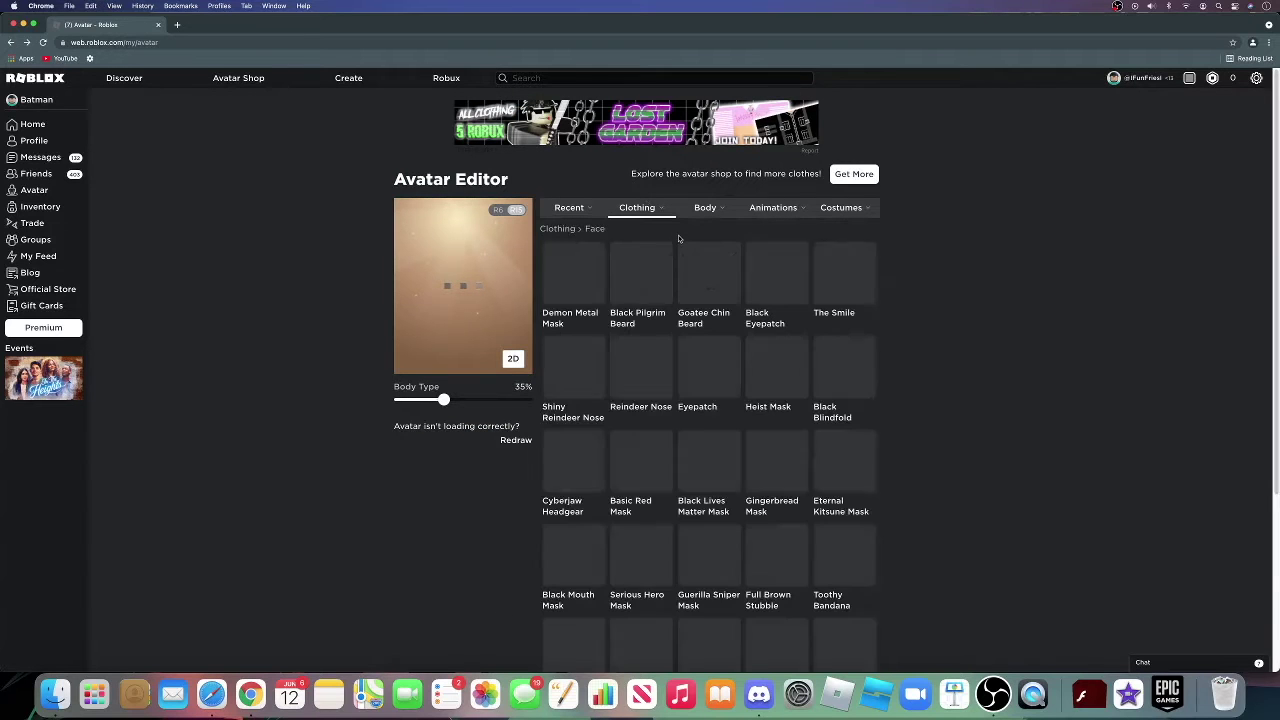
click(763, 408)
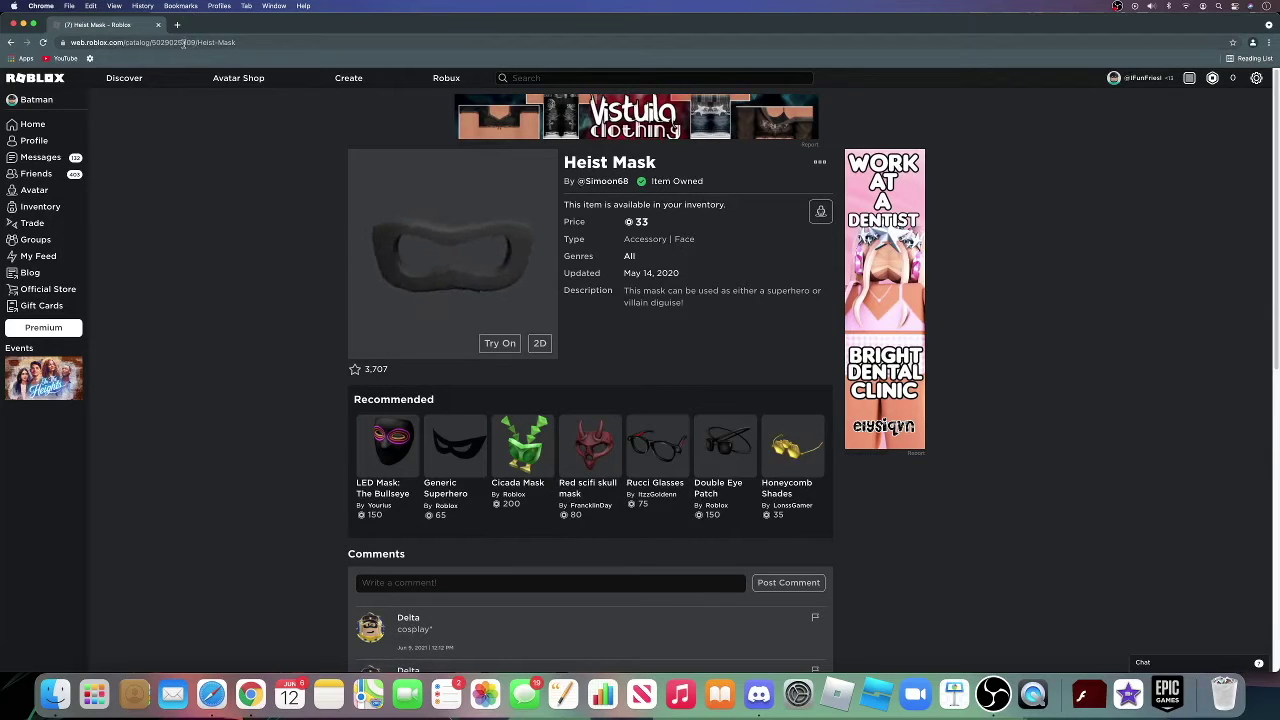
click(819, 161)
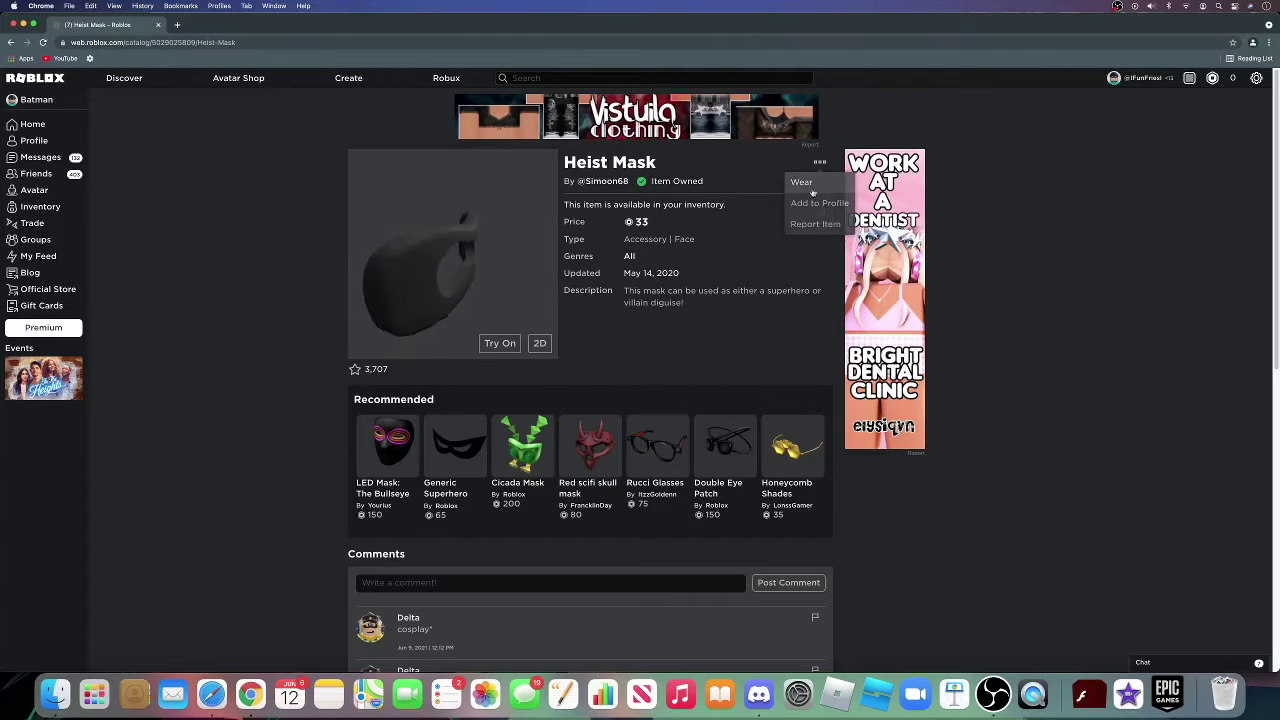
click(800, 176)
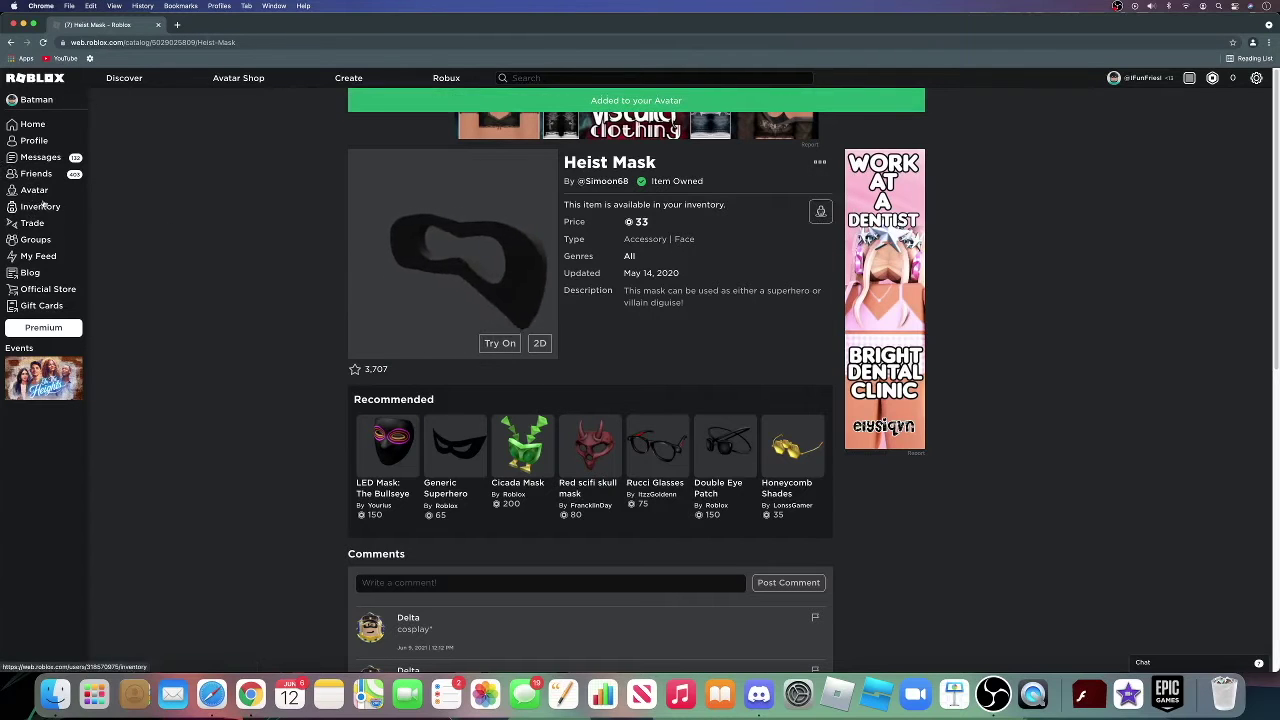
click(33, 190)
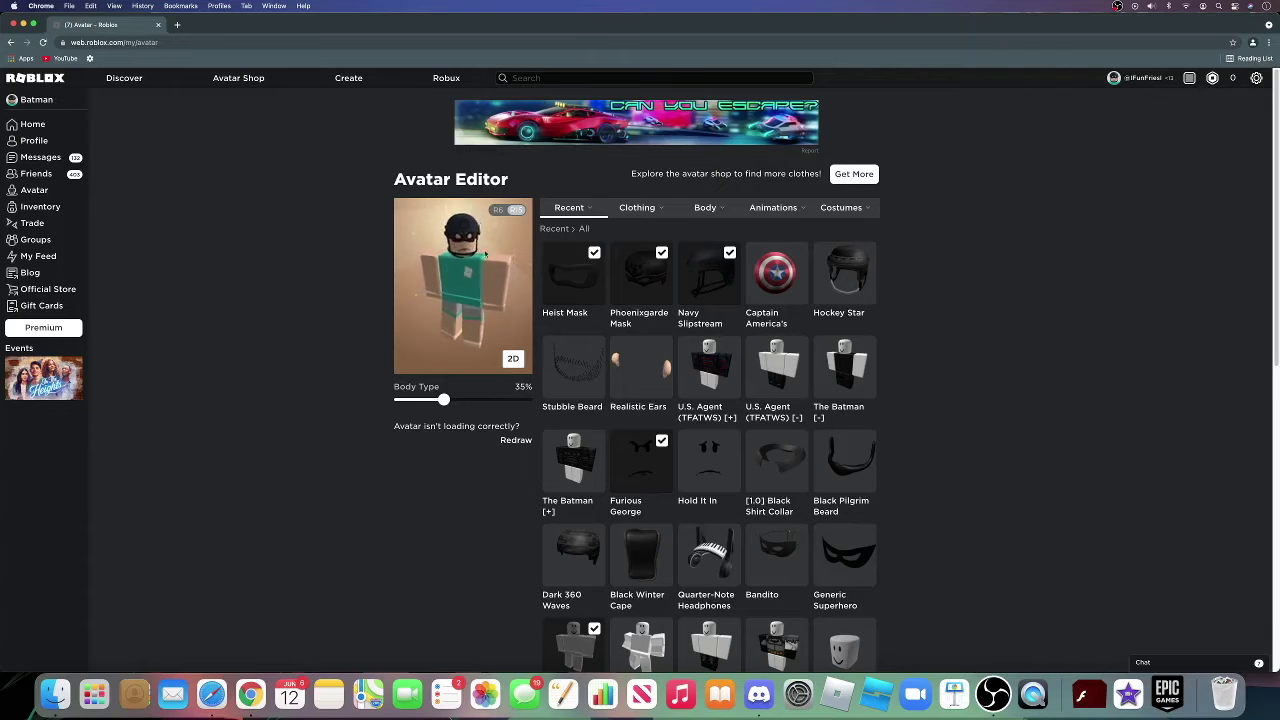
Turn the avatar preview to face front and open the Stubble Beard's item page from Face accessories.
drag(492, 260, 464, 254)
mouse_move(668, 213)
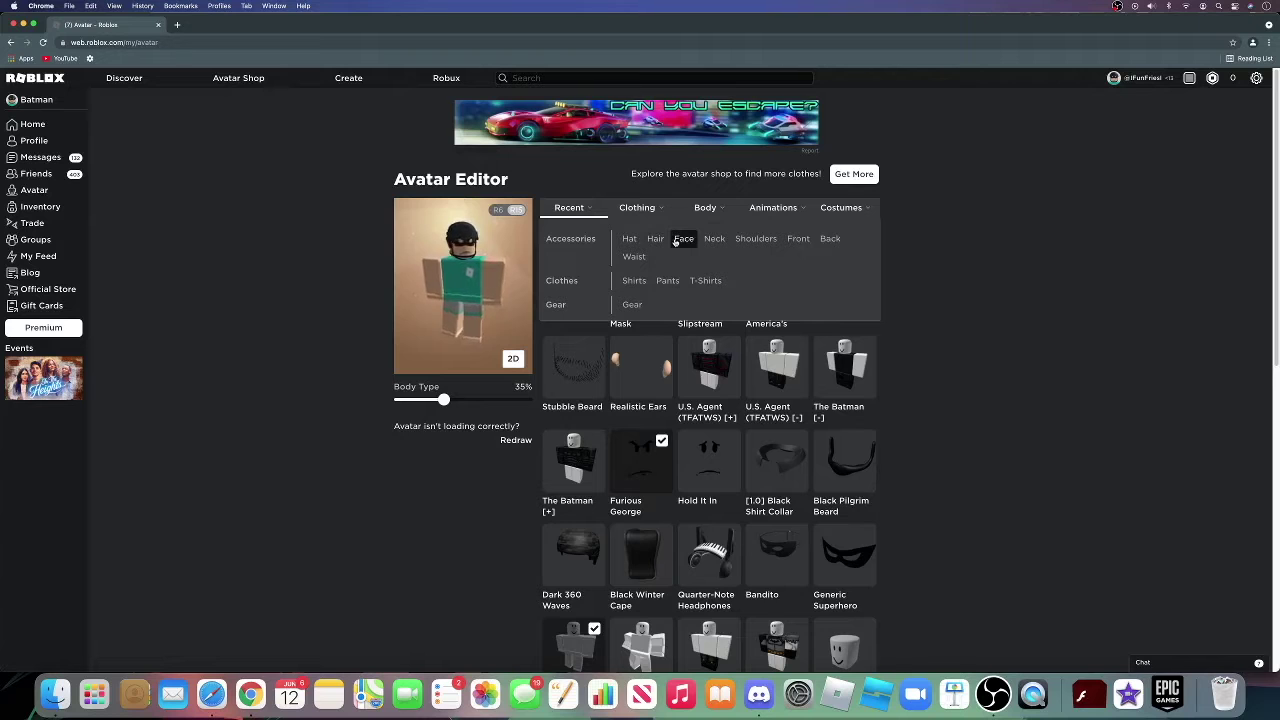
click(683, 239)
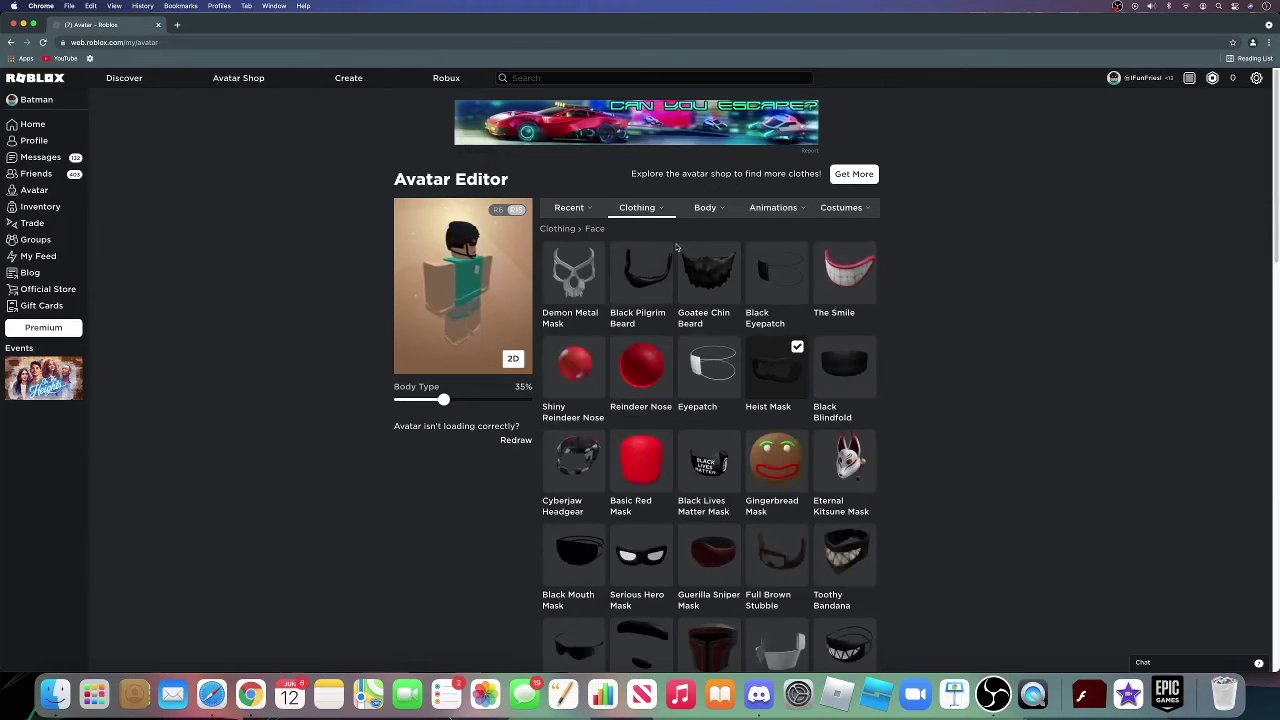
drag(475, 283, 450, 283)
scroll(700, 450, down, 5)
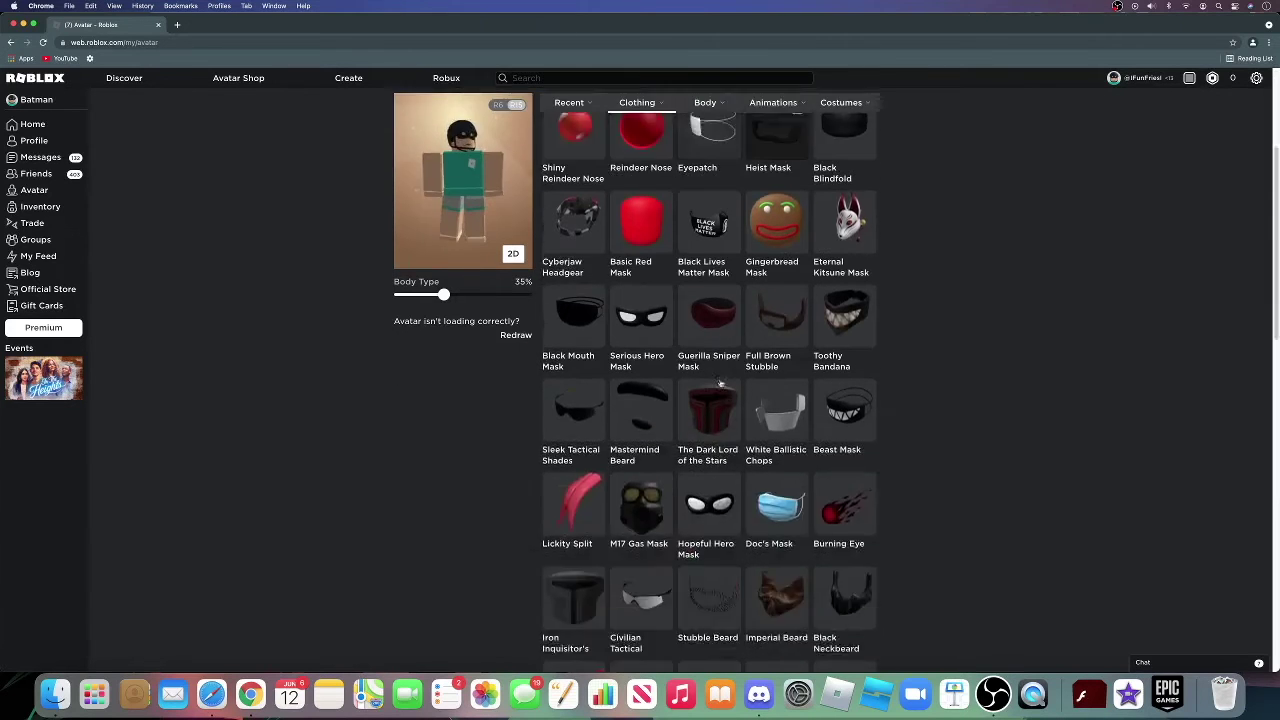
click(714, 540)
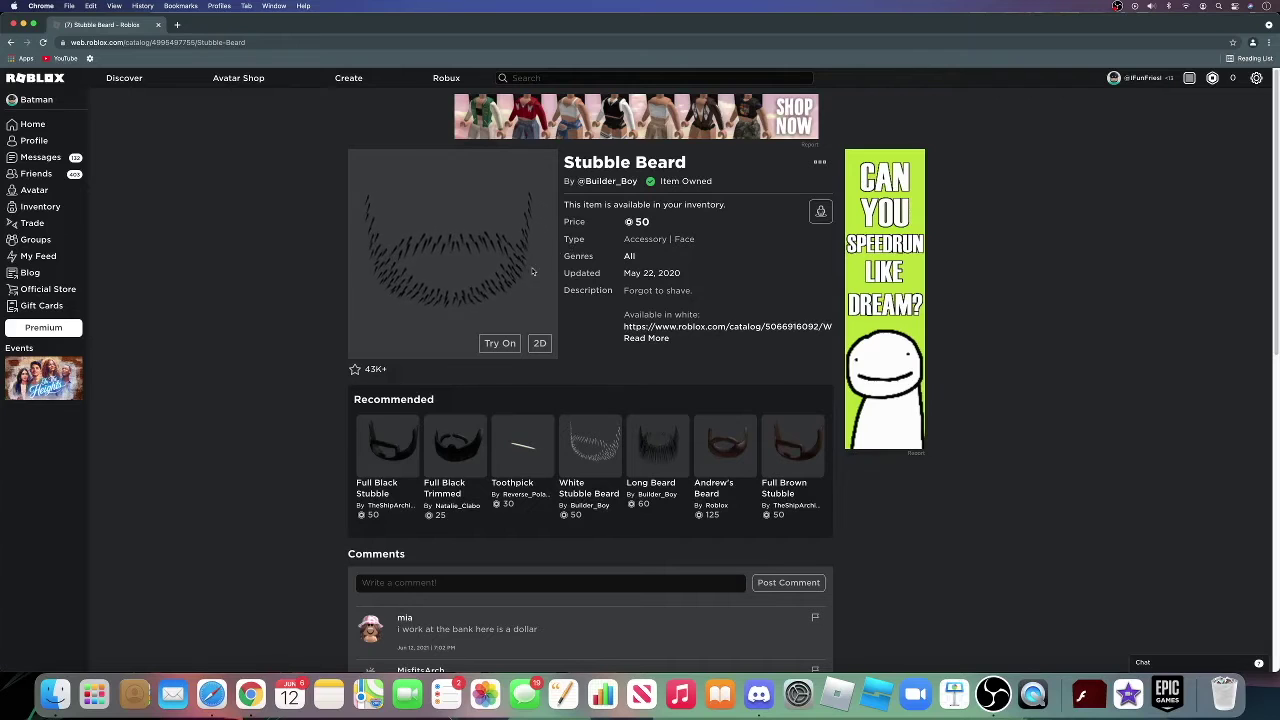
Select the Stubble Beard's catalog ID in the page address, then return to the Avatar Editor.
click(188, 42)
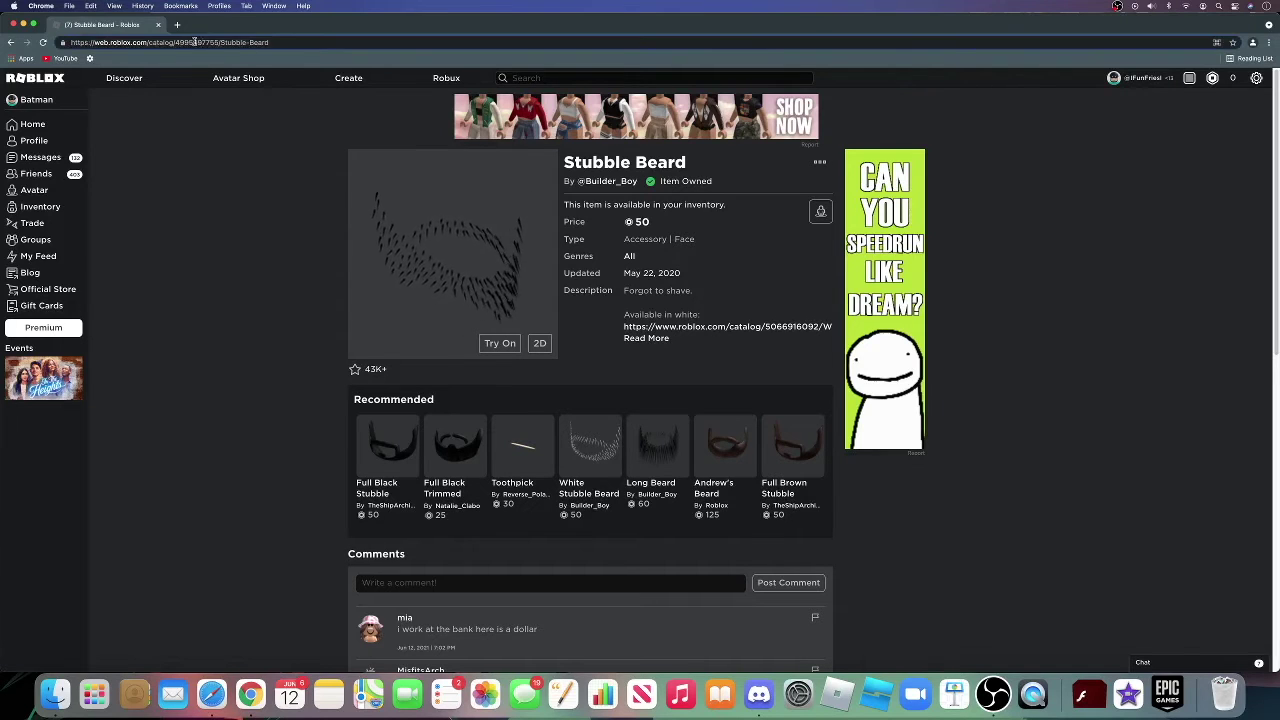
double_click(195, 42)
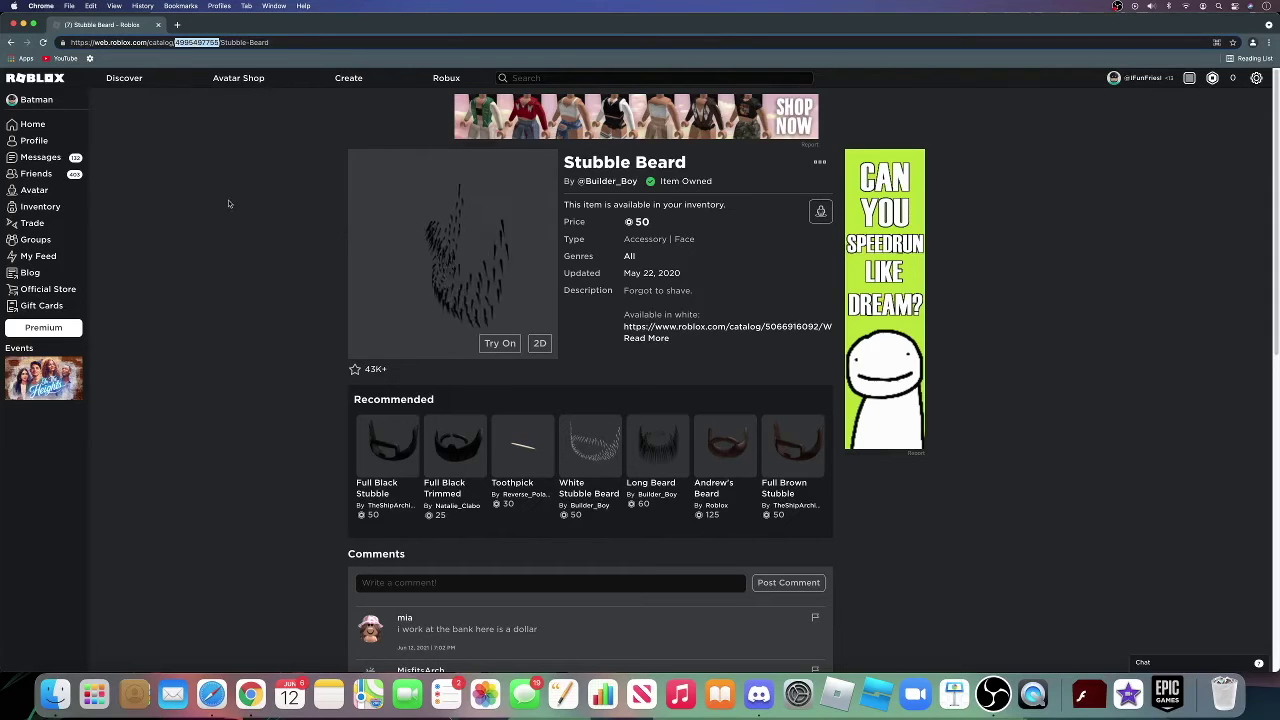
click(120, 200)
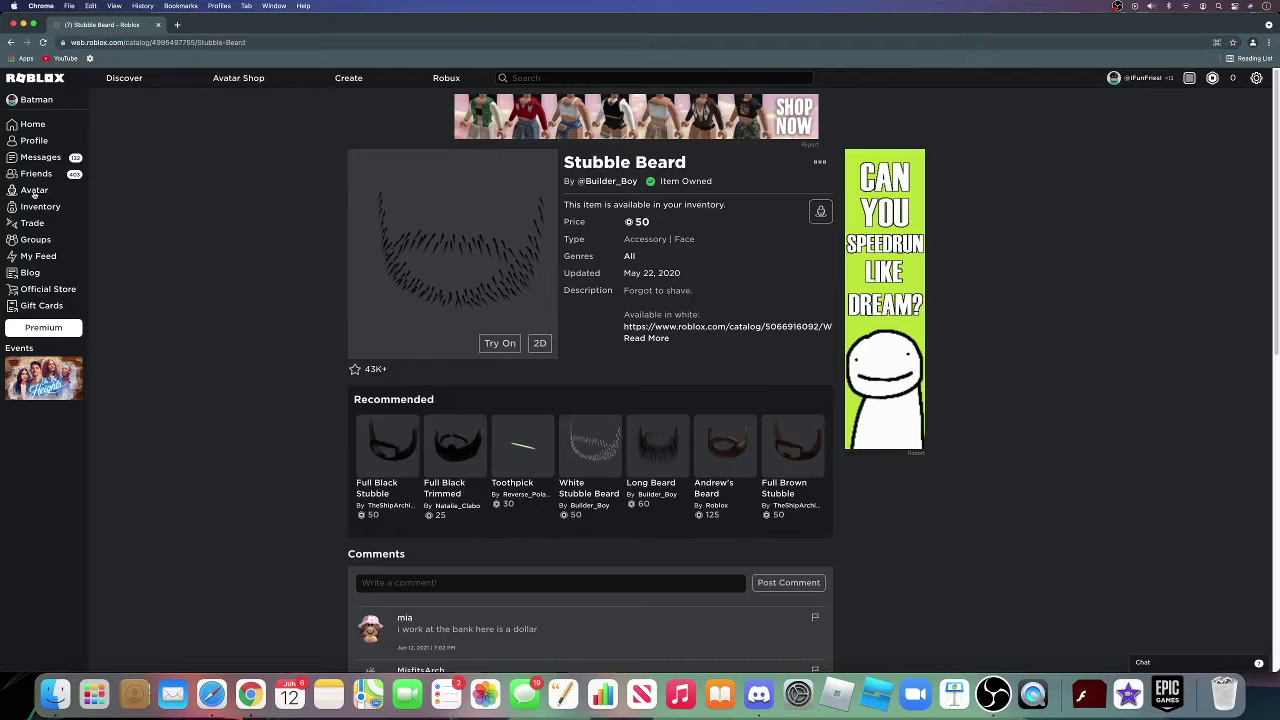
click(34, 191)
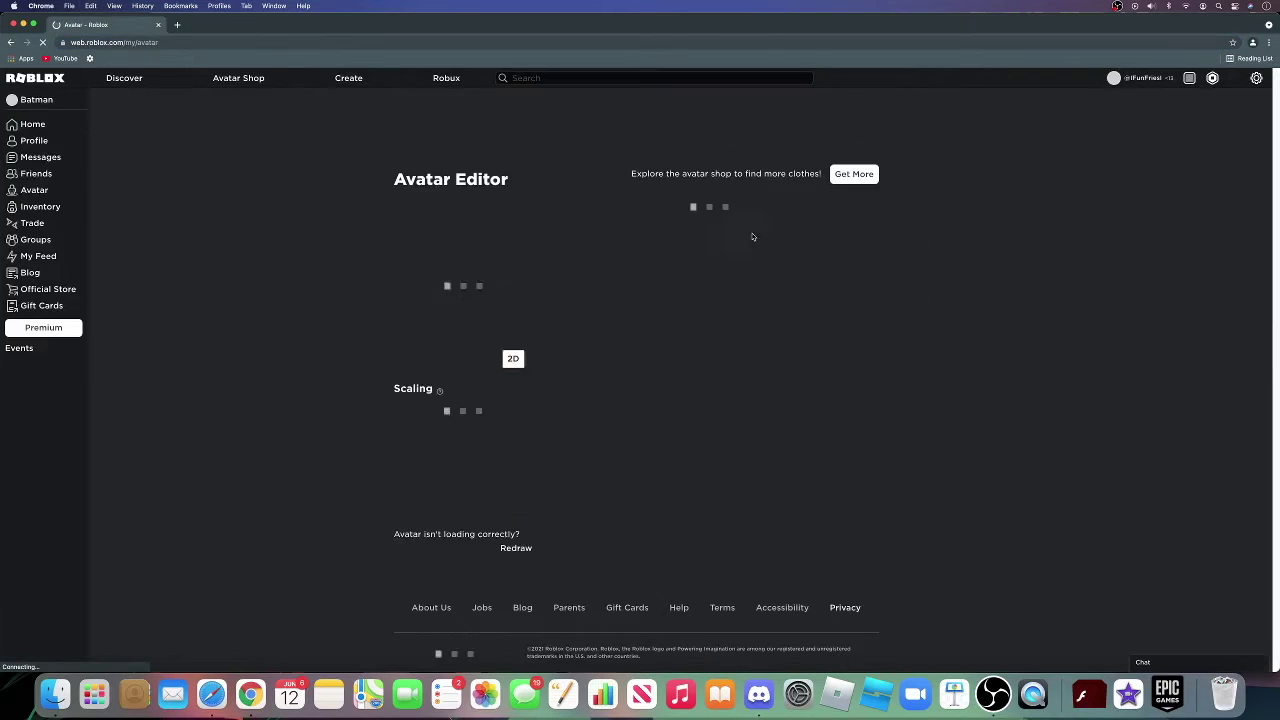
Save the Advanced accessory ID list including the Stubble Beard's ID and confirm the replacement.
mouse_move(637, 208)
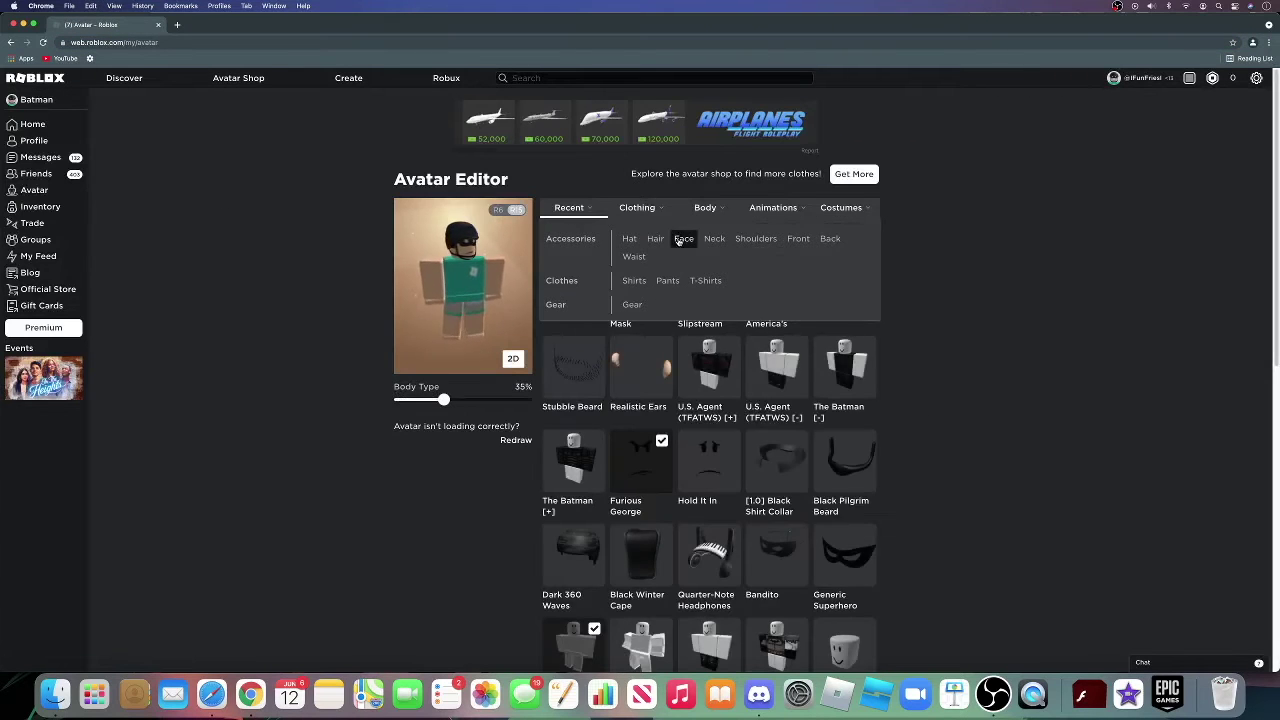
click(681, 239)
scroll(823, 409, down, 5)
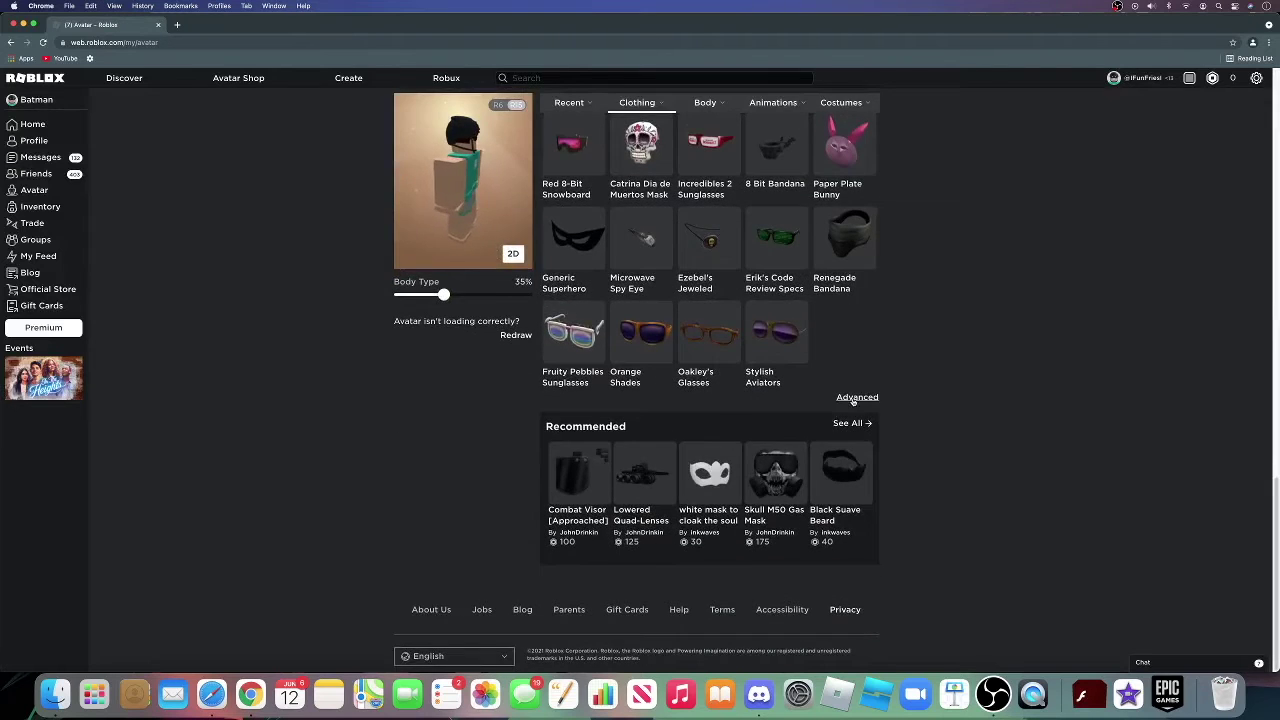
click(855, 398)
click(607, 479)
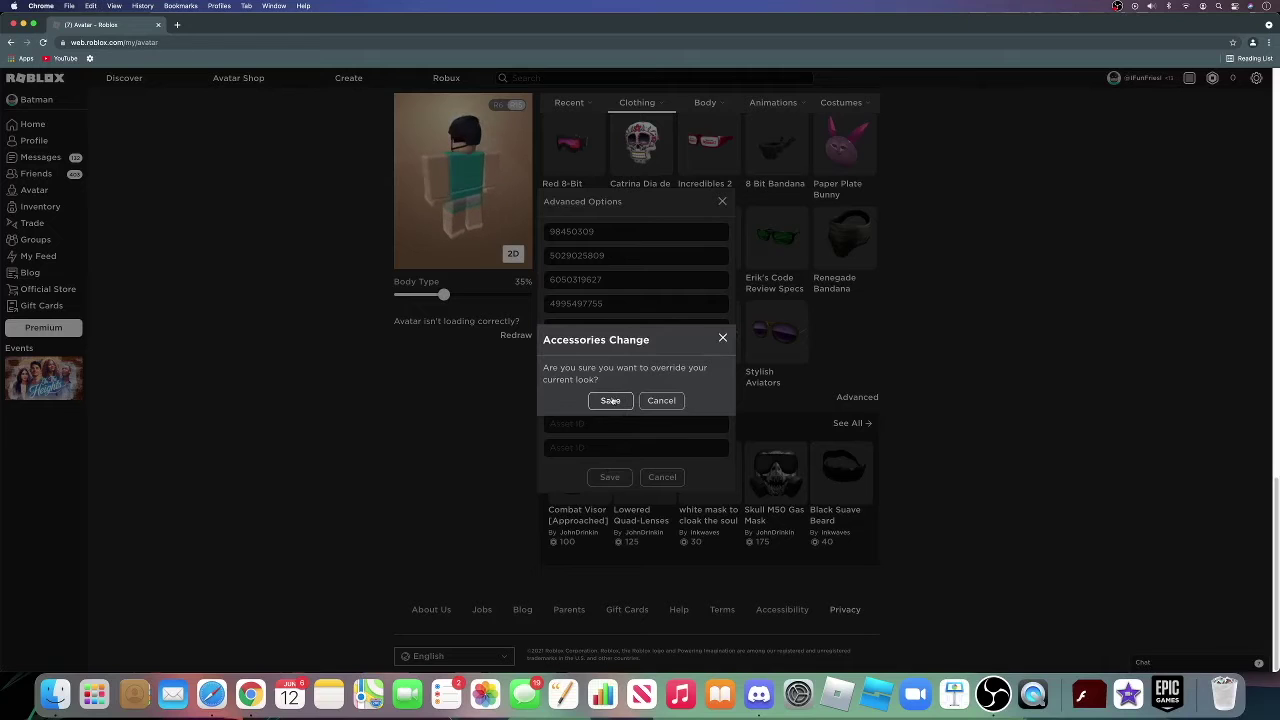
click(611, 400)
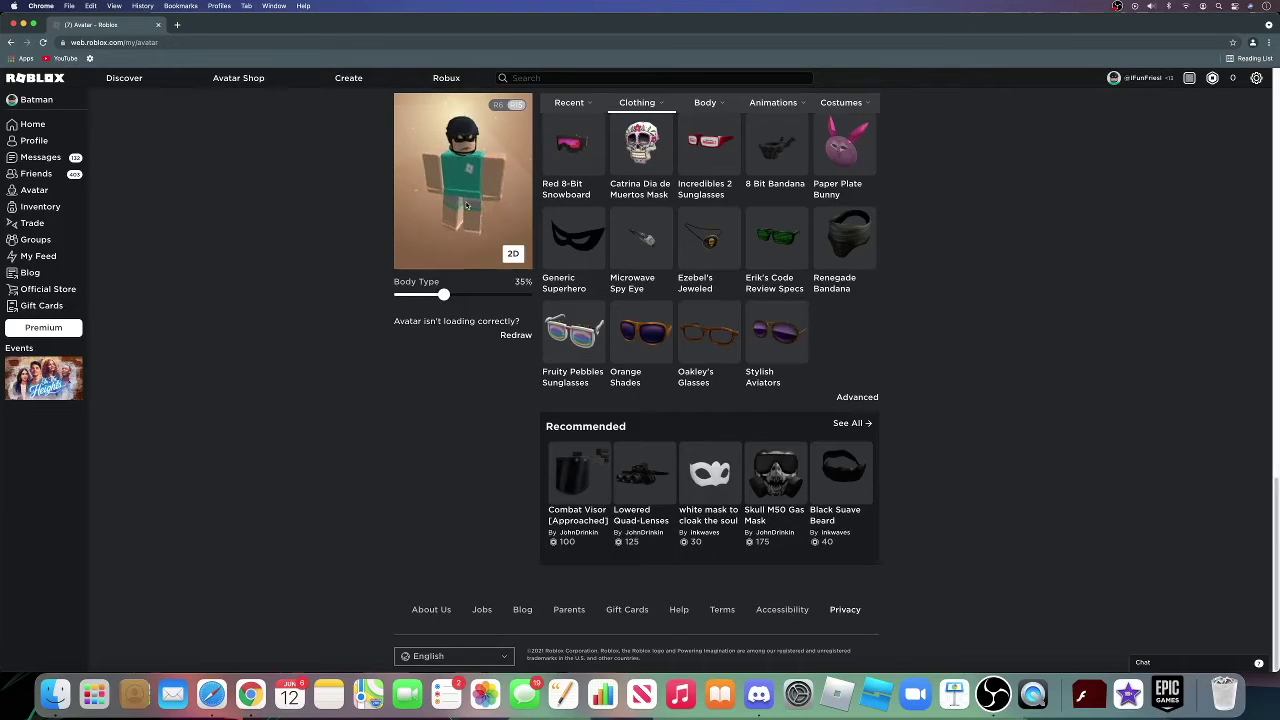
Scroll the owned hats down to Realistic Ears and open its item page.
scroll(600, 250, up, 3)
mouse_move(637, 207)
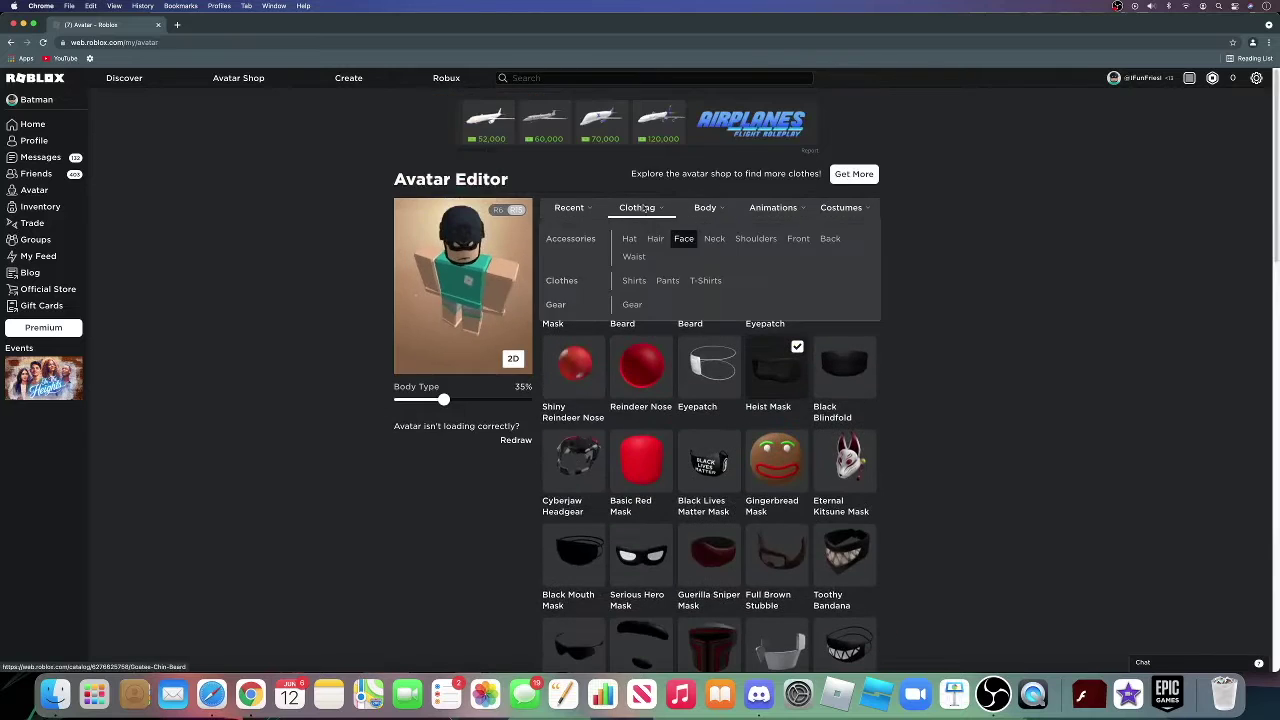
click(629, 238)
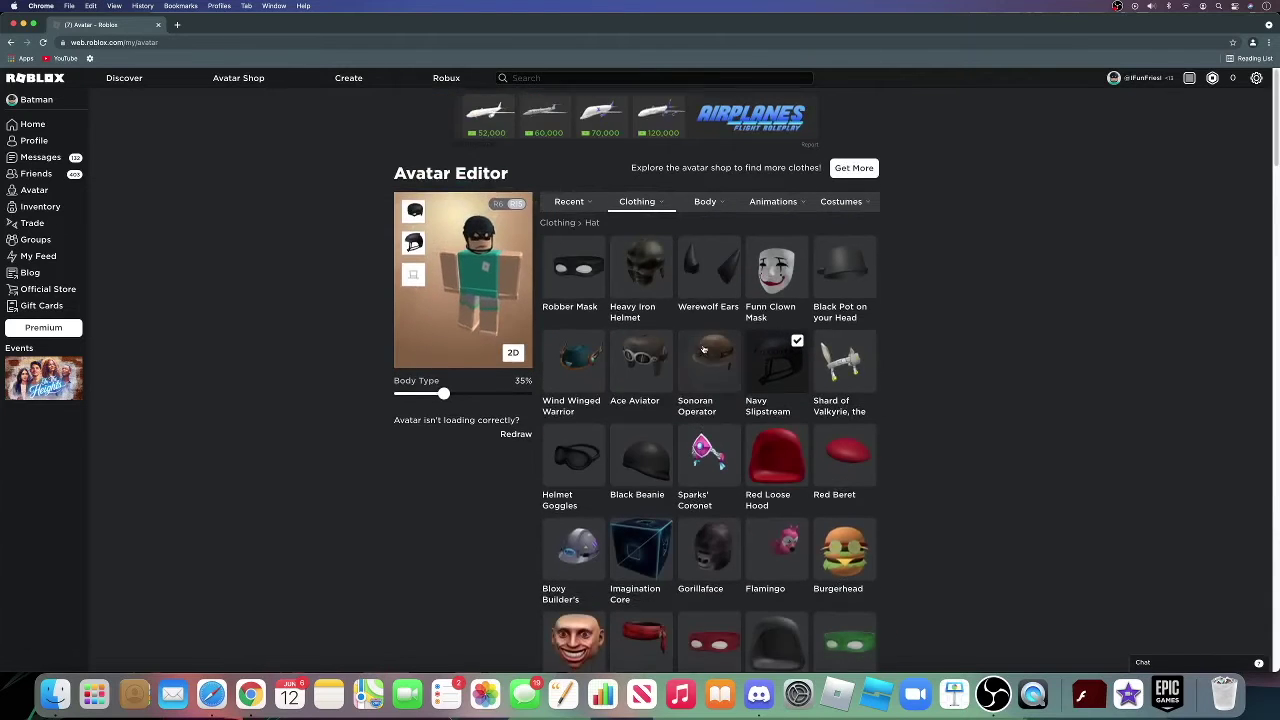
scroll(703, 350, down, 5)
scroll(703, 350, down, 7)
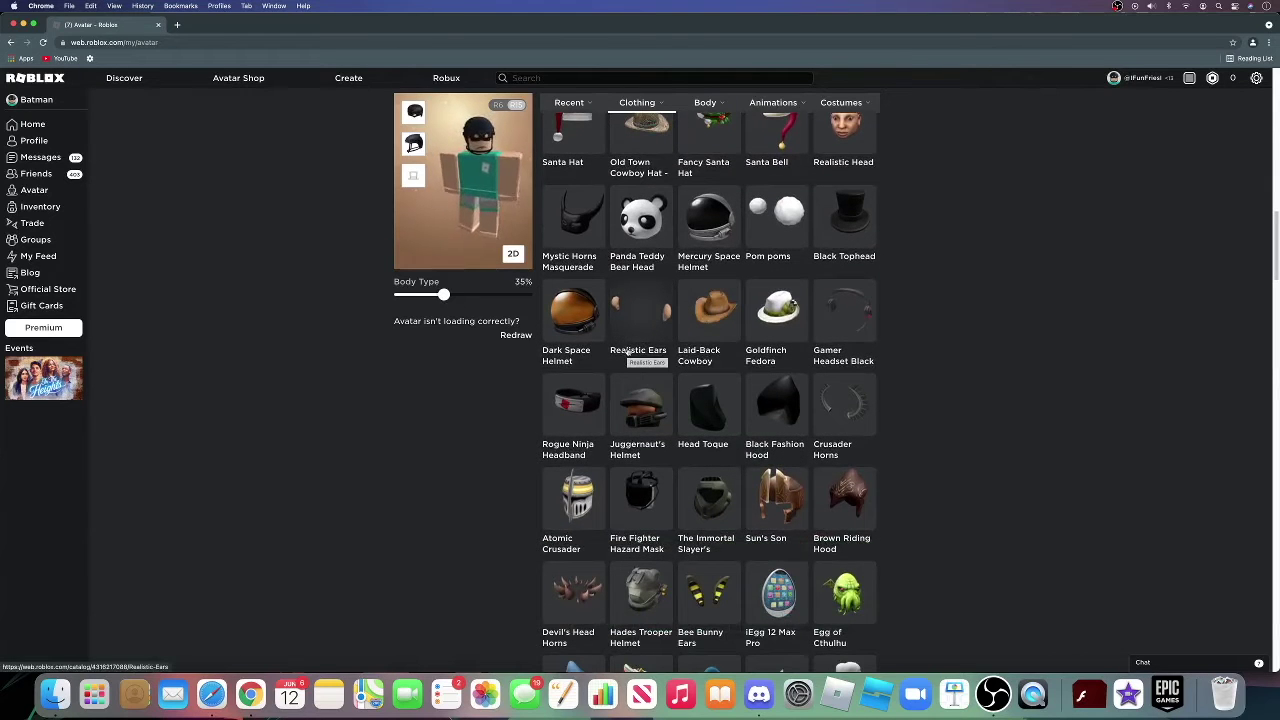
click(623, 350)
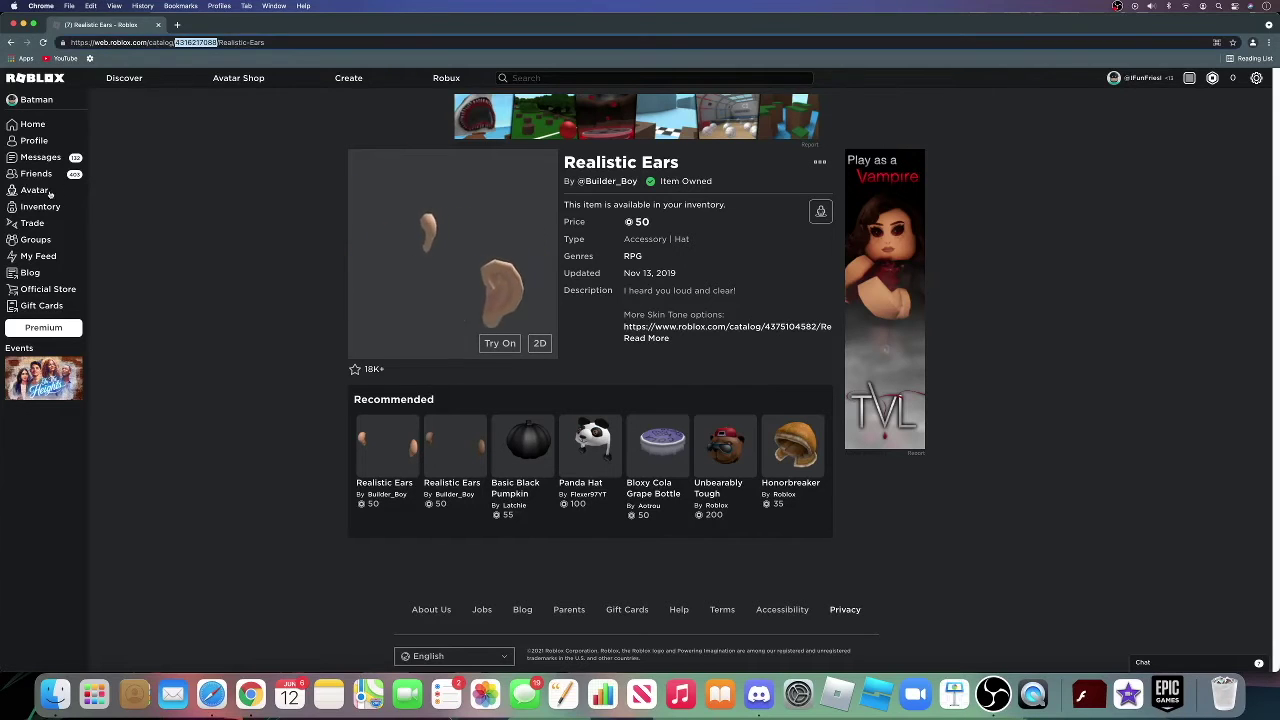
Add the Realistic Ears' asset ID to the Advanced accessory list, save and confirm.
click(629, 238)
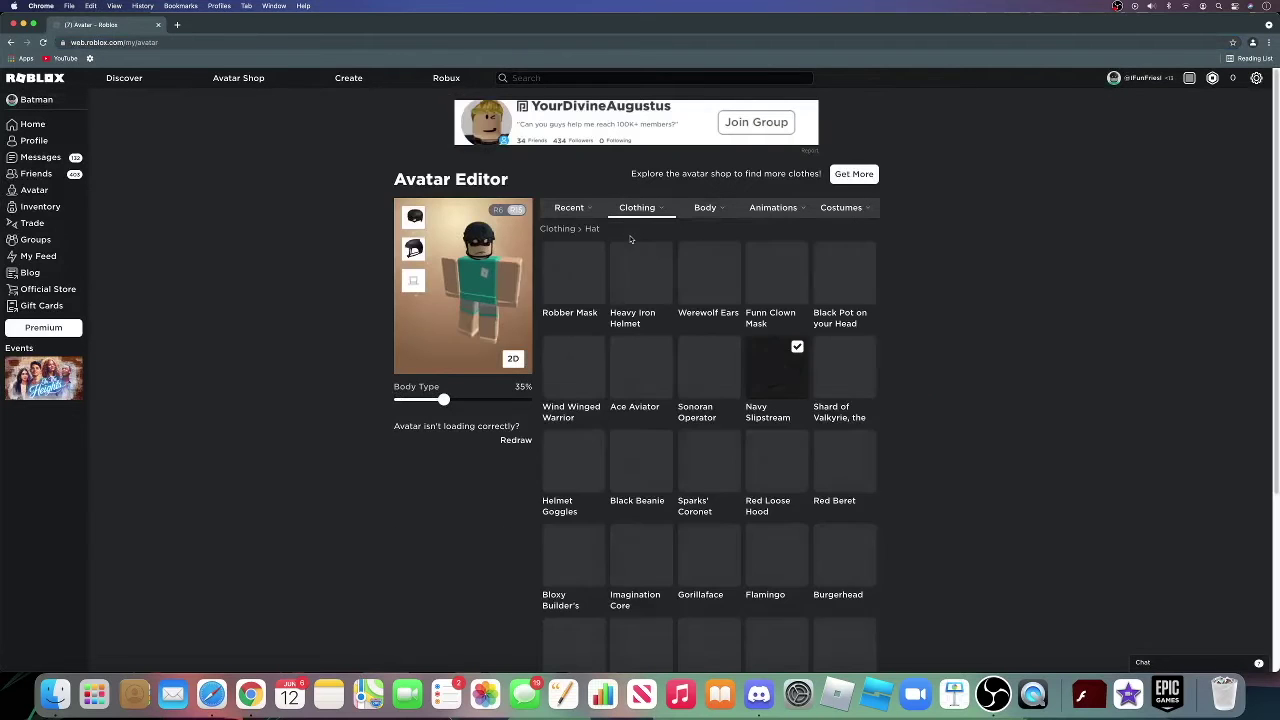
scroll(698, 293, down, 5)
scroll(698, 293, down, 15)
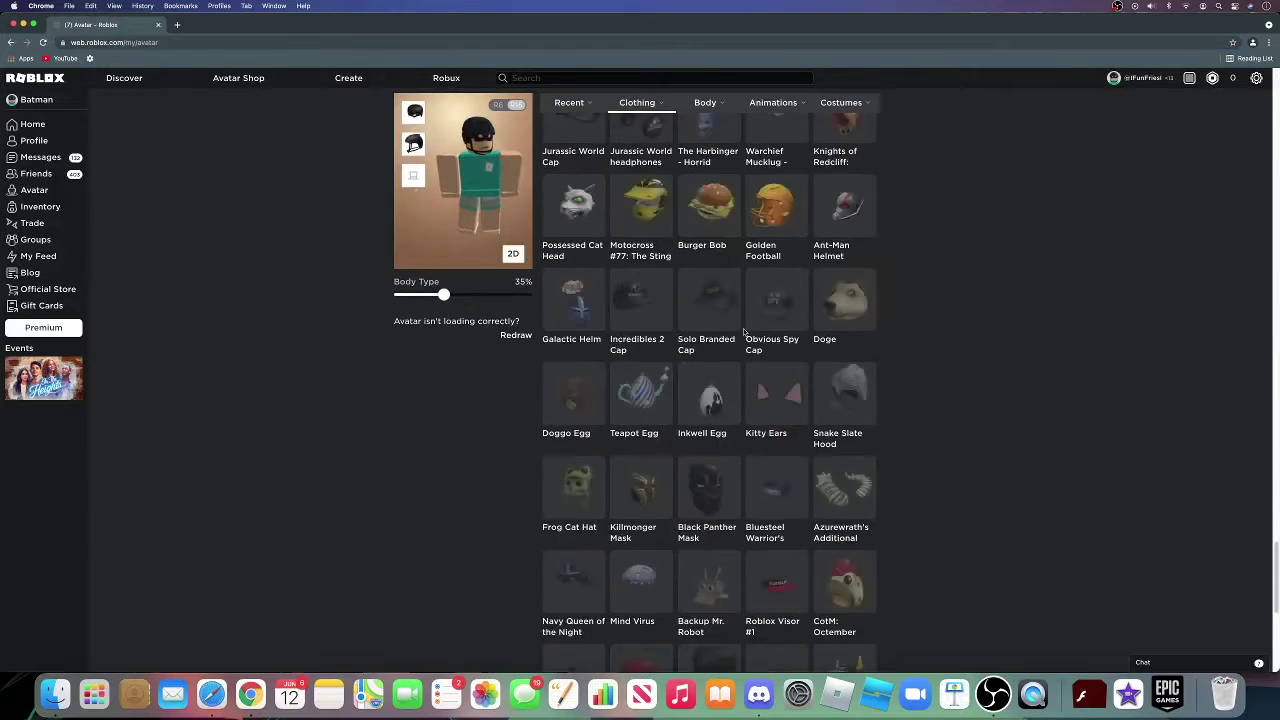
click(856, 398)
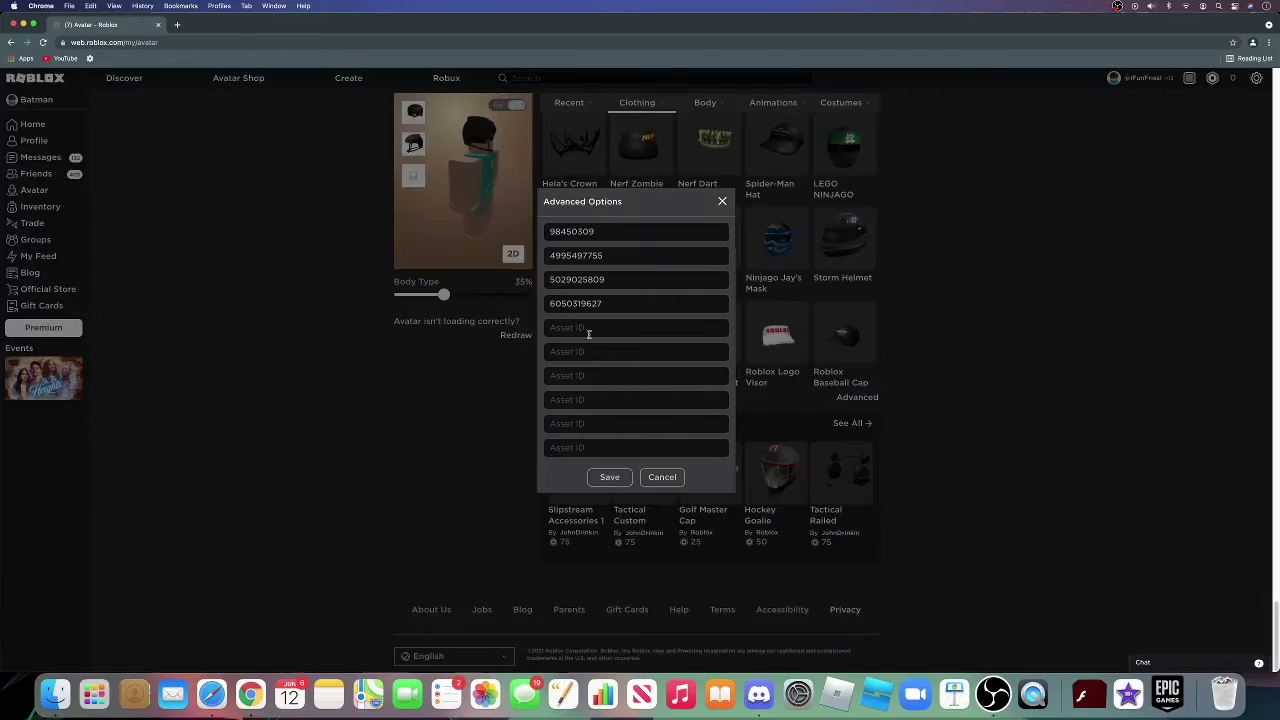
click(612, 477)
click(609, 400)
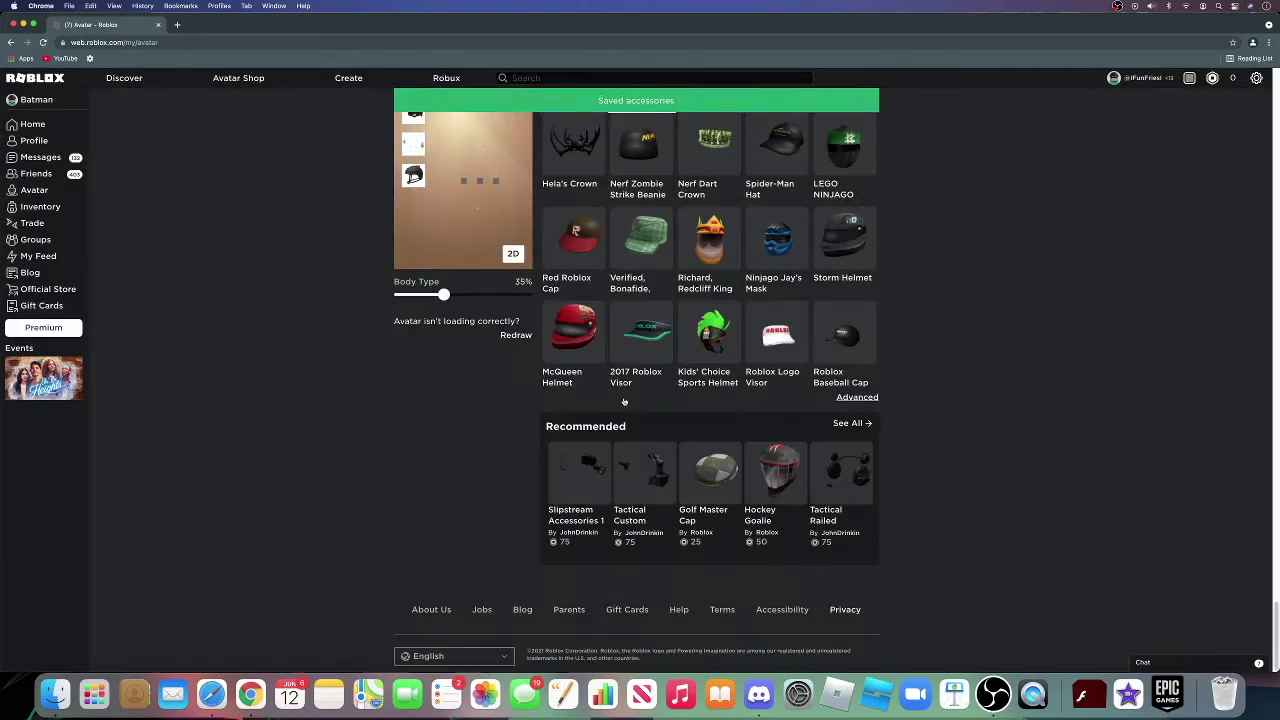
scroll(603, 378, up, 15)
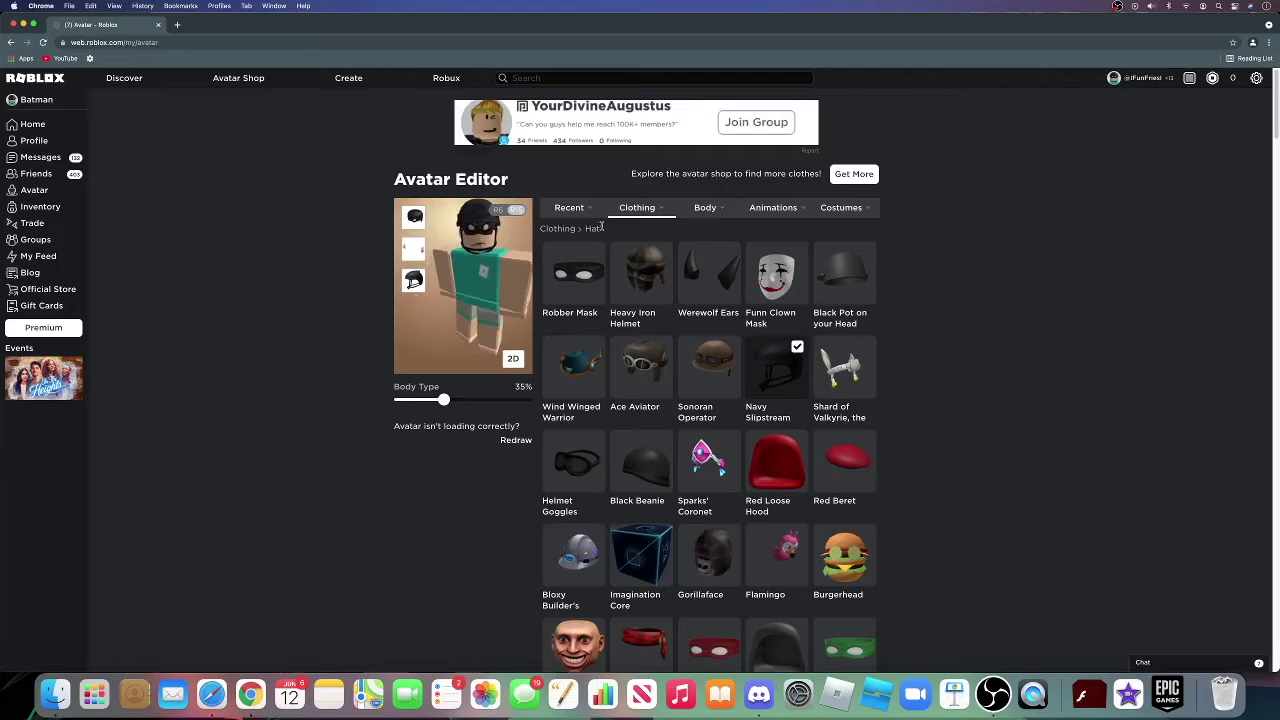
Open Captain America's Shield from owned Back items and select its item ID in the address.
mouse_move(624, 213)
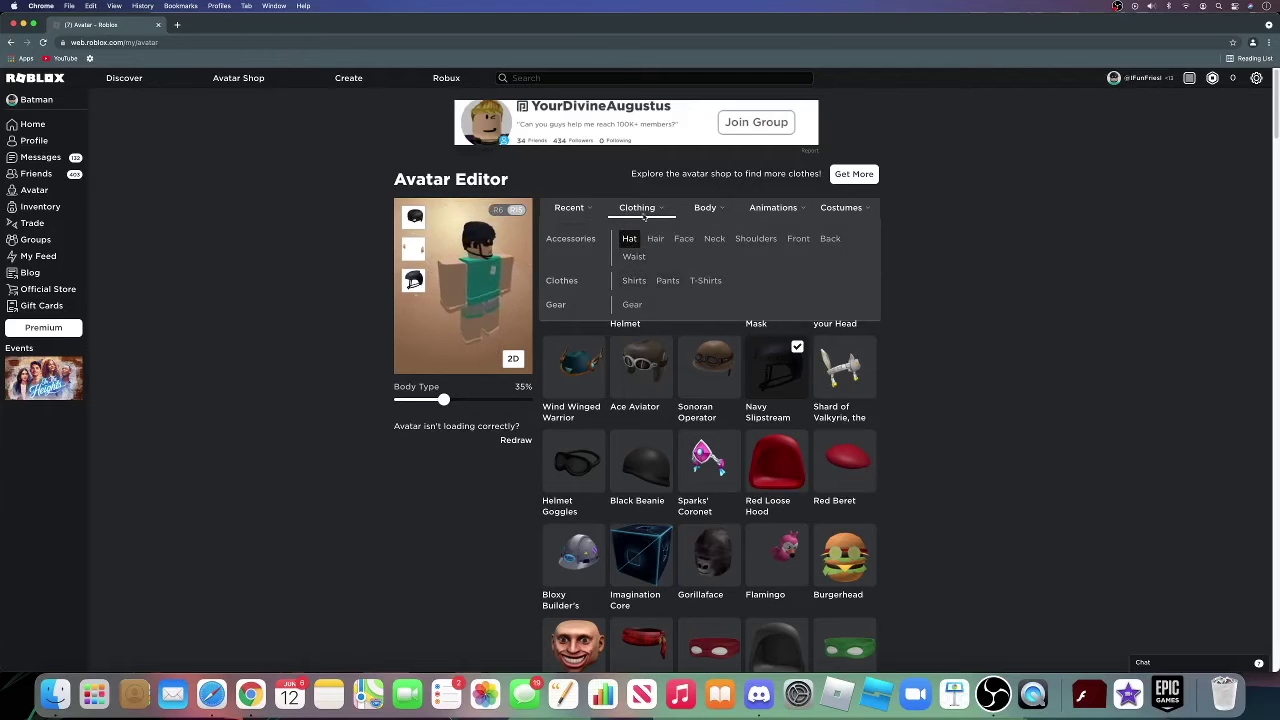
click(831, 238)
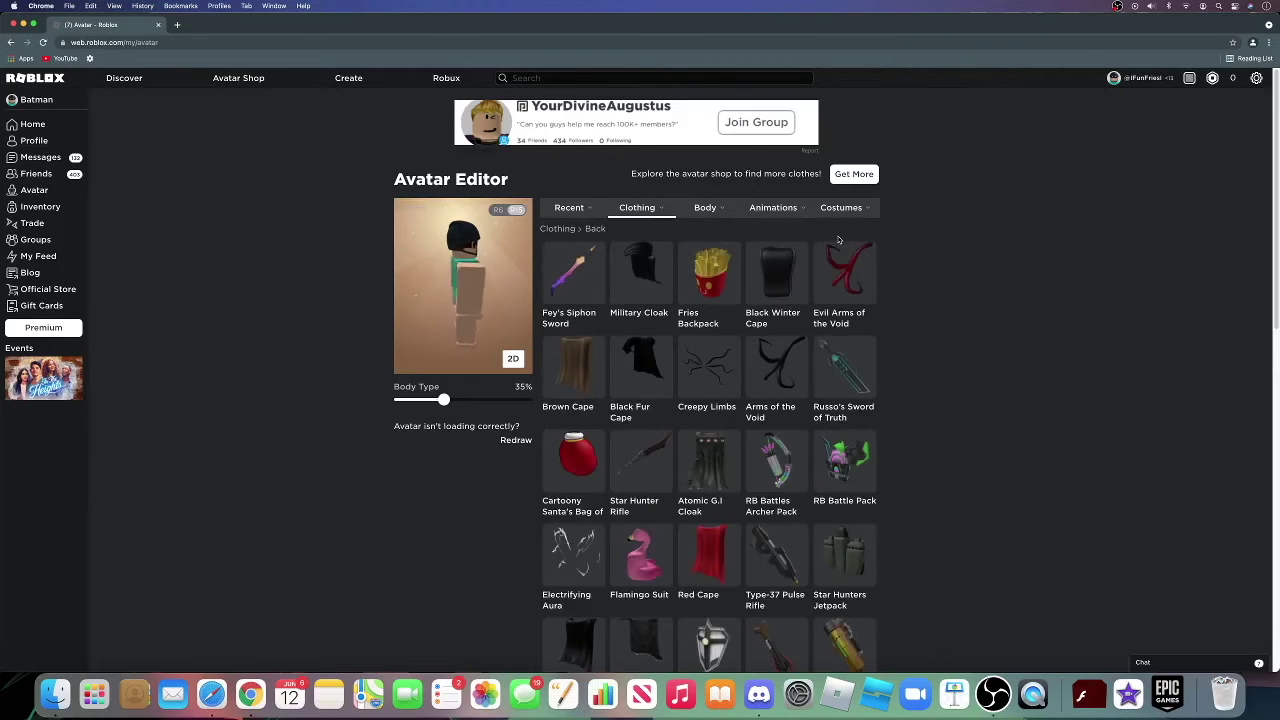
scroll(808, 326, down, 5)
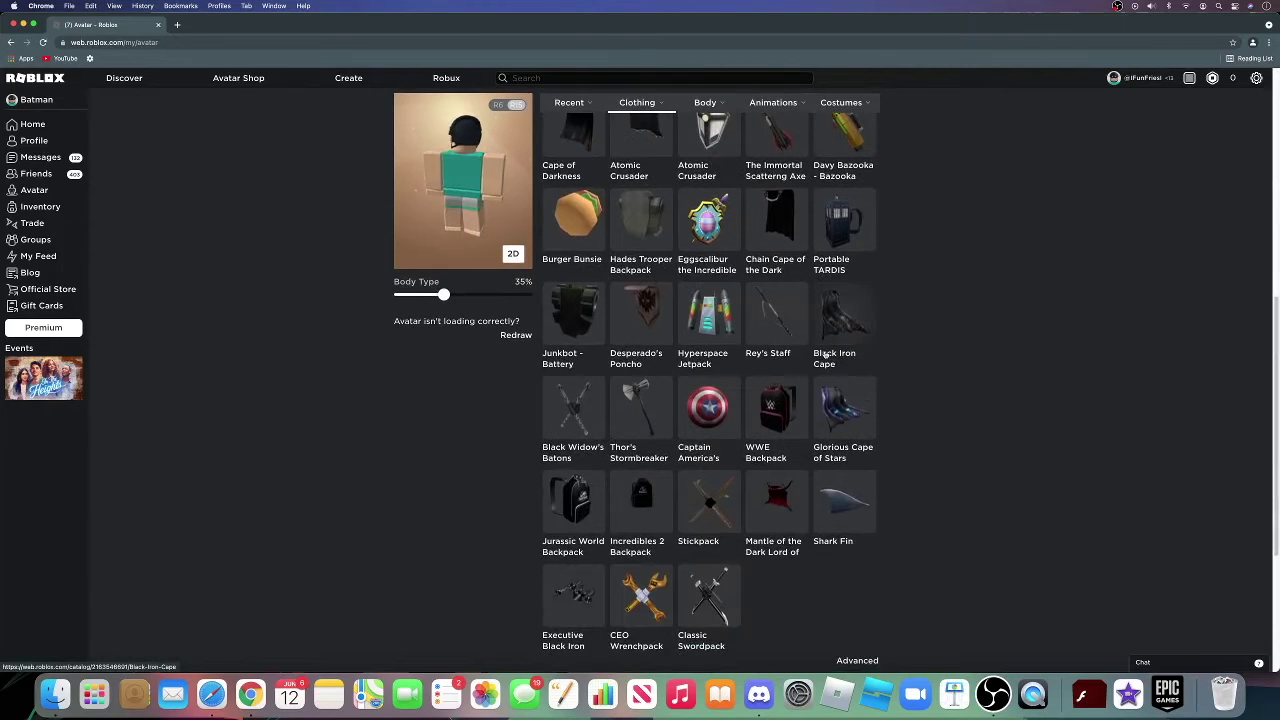
click(698, 457)
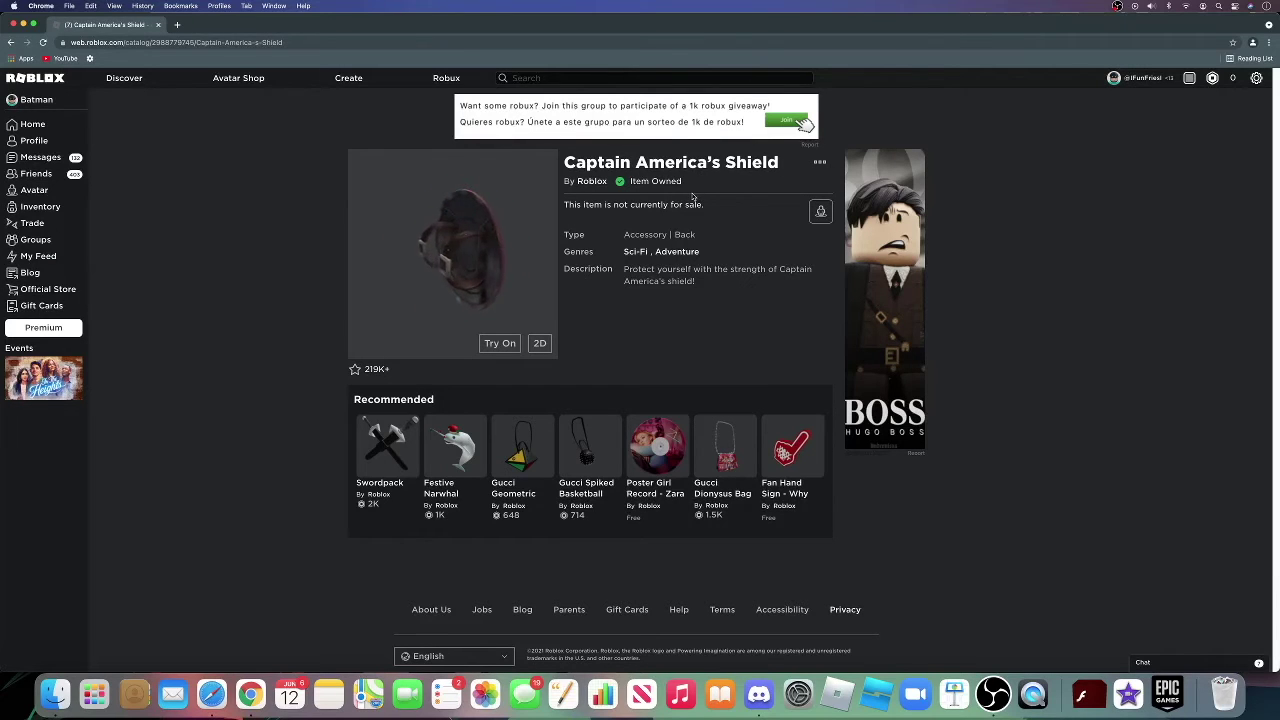
double_click(158, 42)
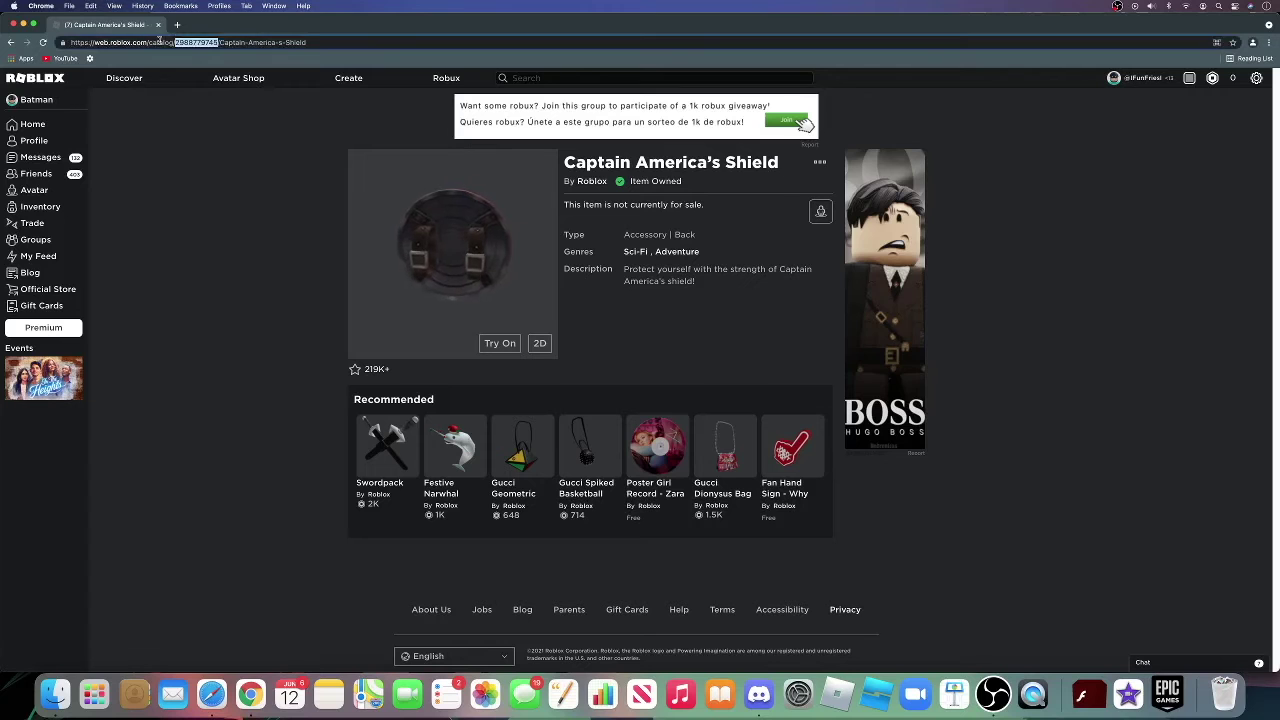
Back in the Avatar Editor, save the Advanced accessory list with the shield's ID and confirm.
click(20, 191)
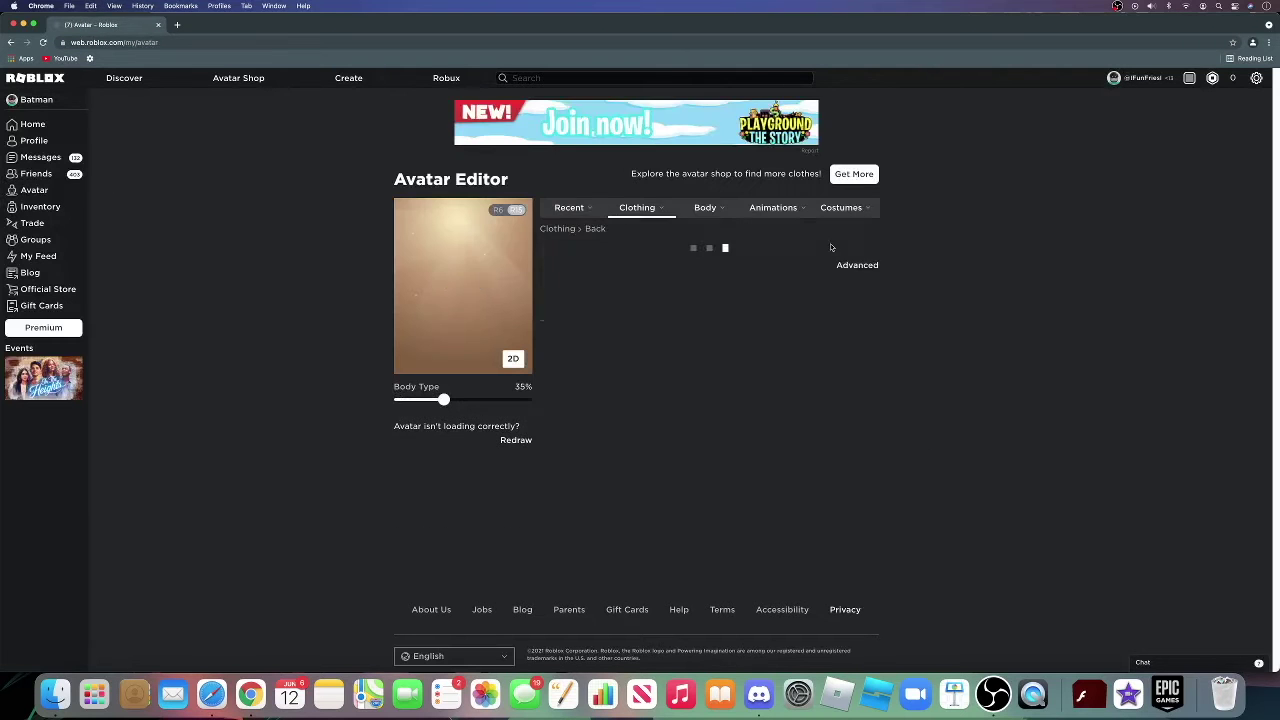
scroll(830, 247, down, 2)
click(855, 397)
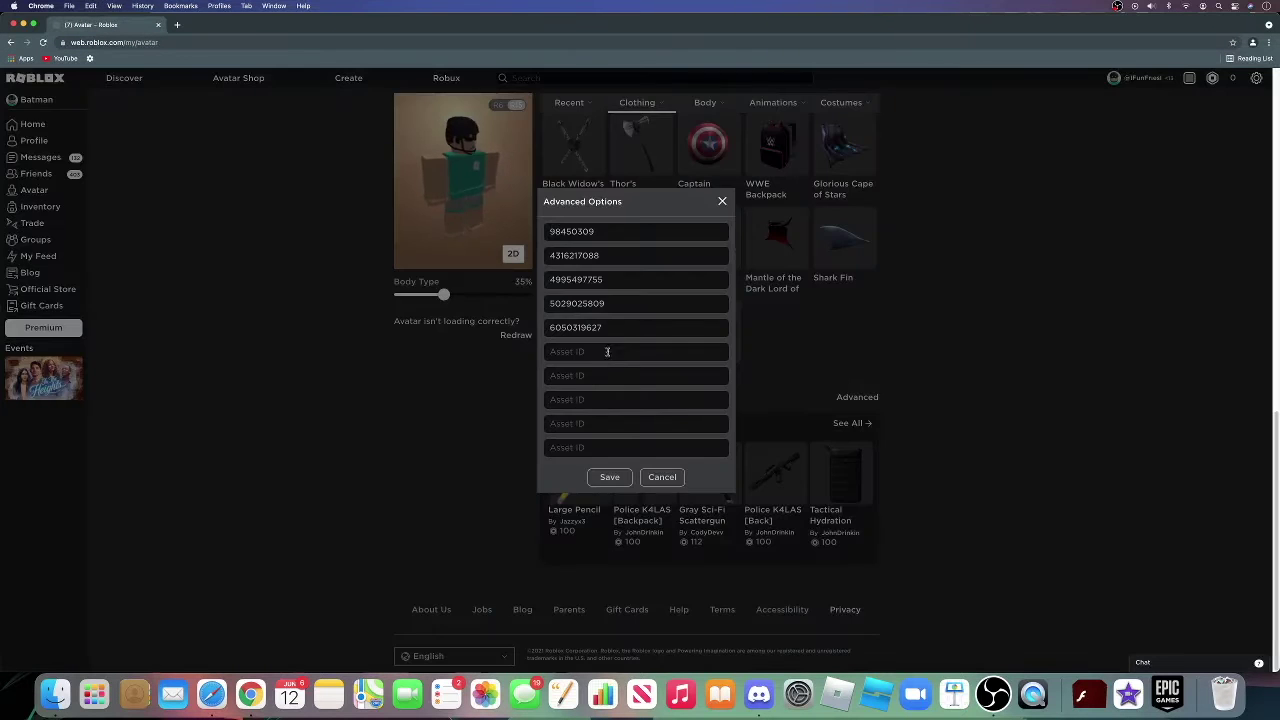
click(609, 477)
click(609, 400)
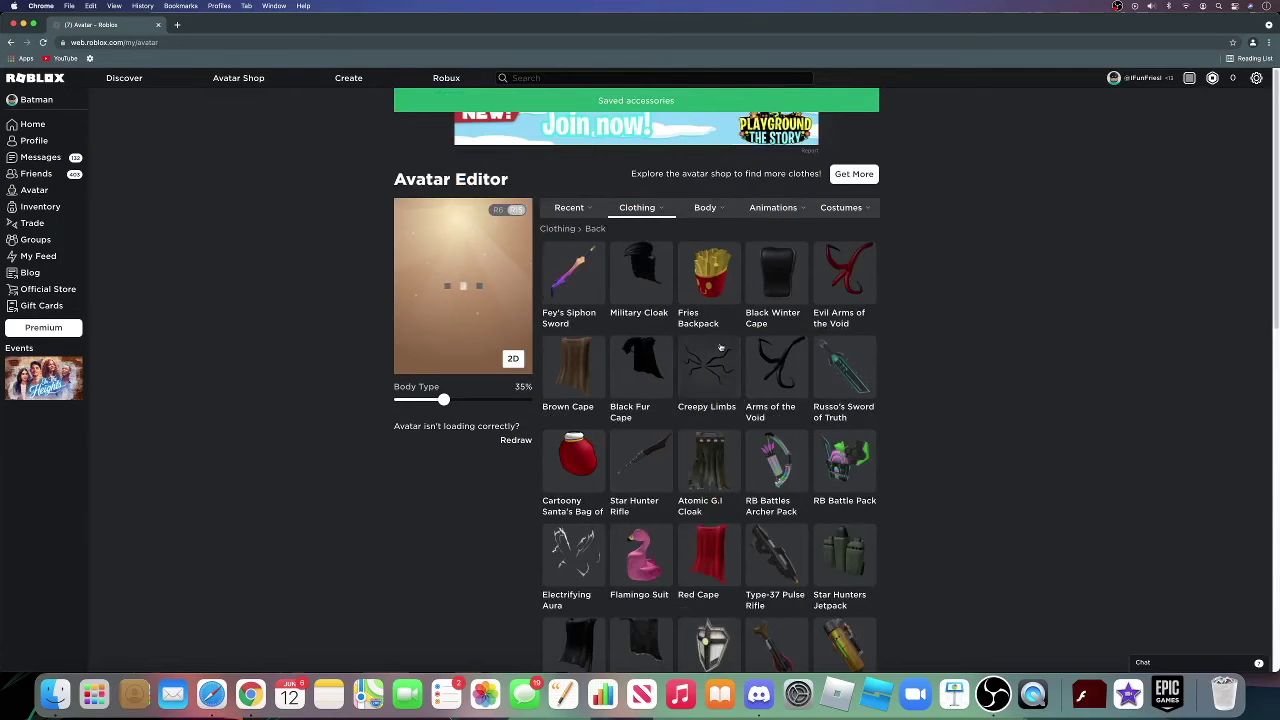
mouse_move(640, 205)
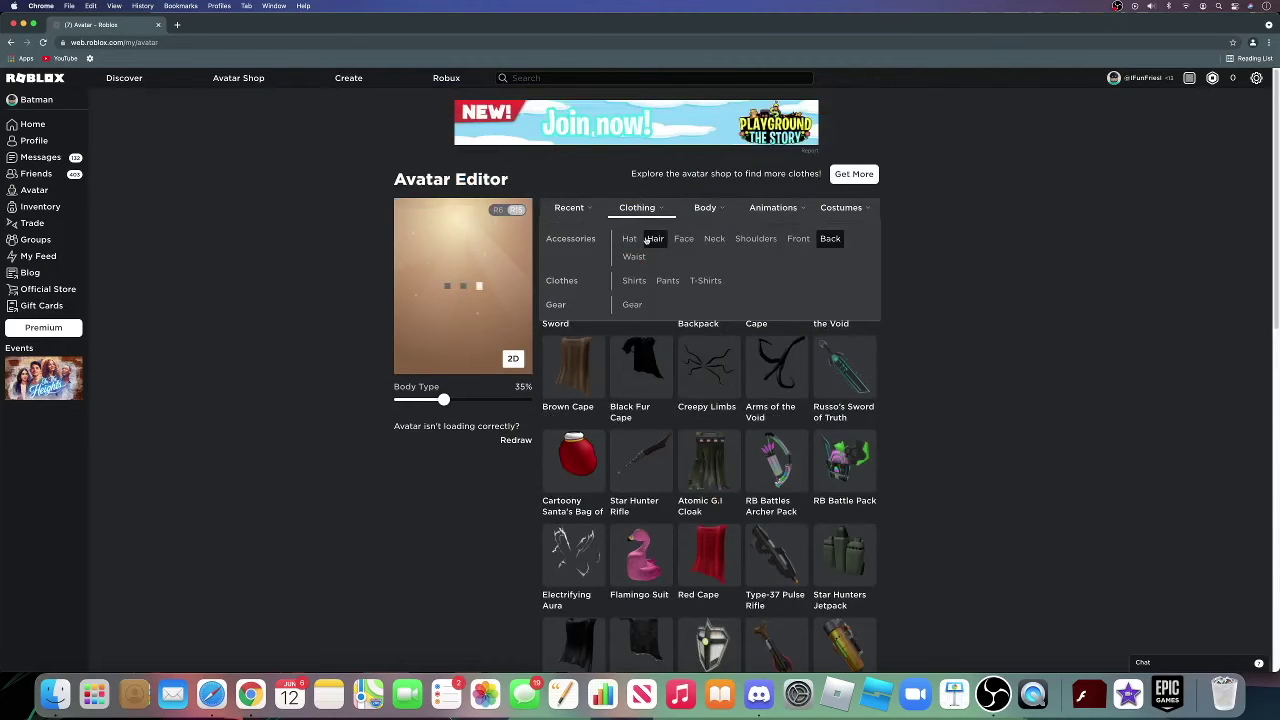
Filter to owned shirts and scroll down to the U.S. Agent (TFATWS) [+] shirt.
click(634, 281)
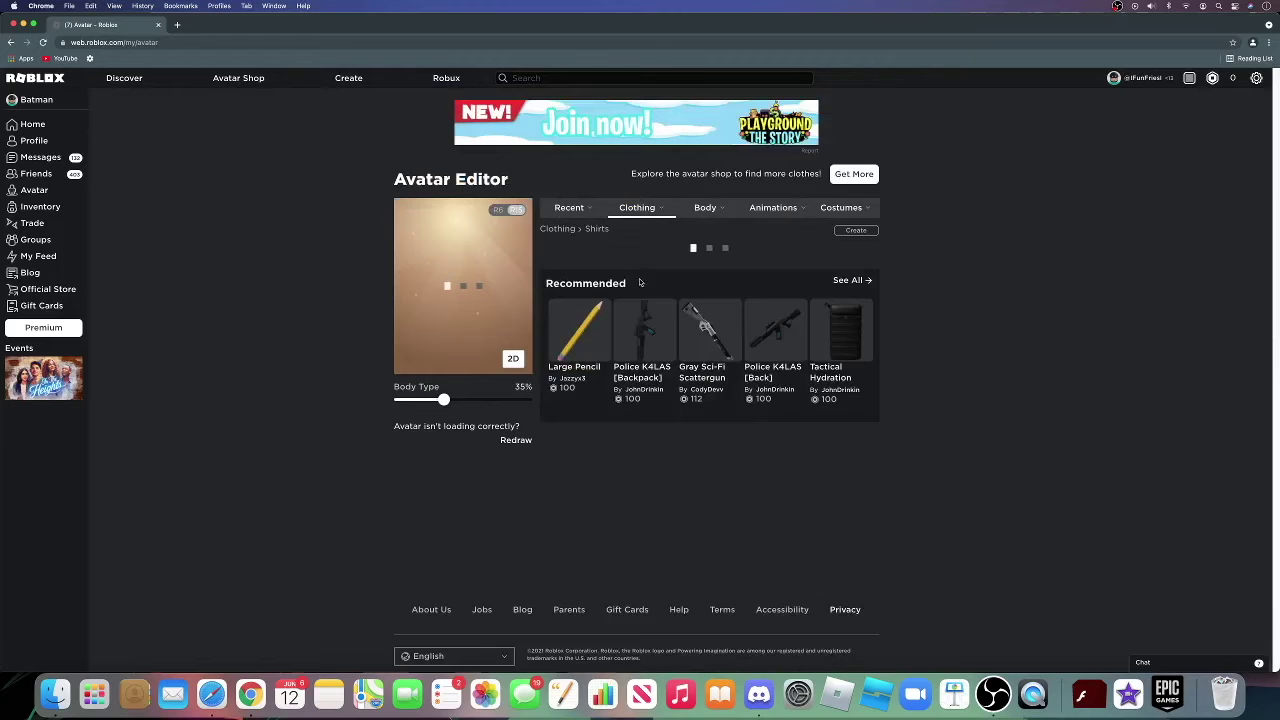
scroll(750, 360, down, 3)
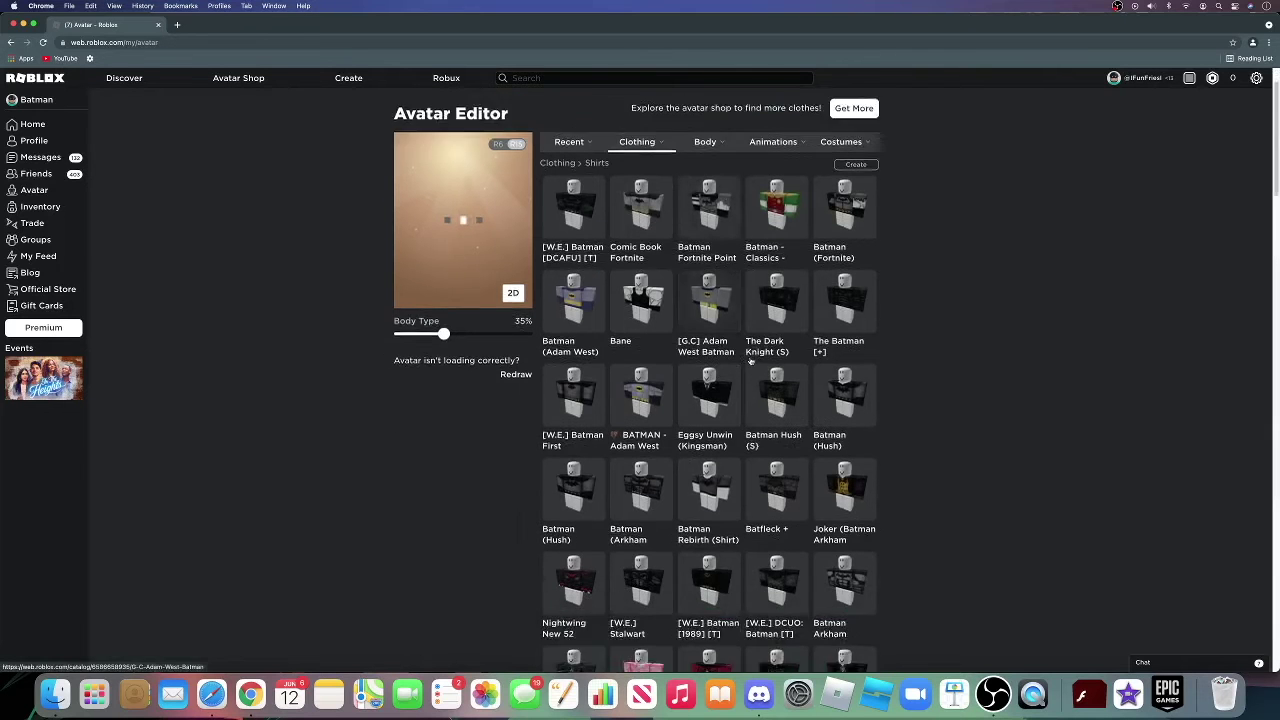
scroll(750, 360, up, 1)
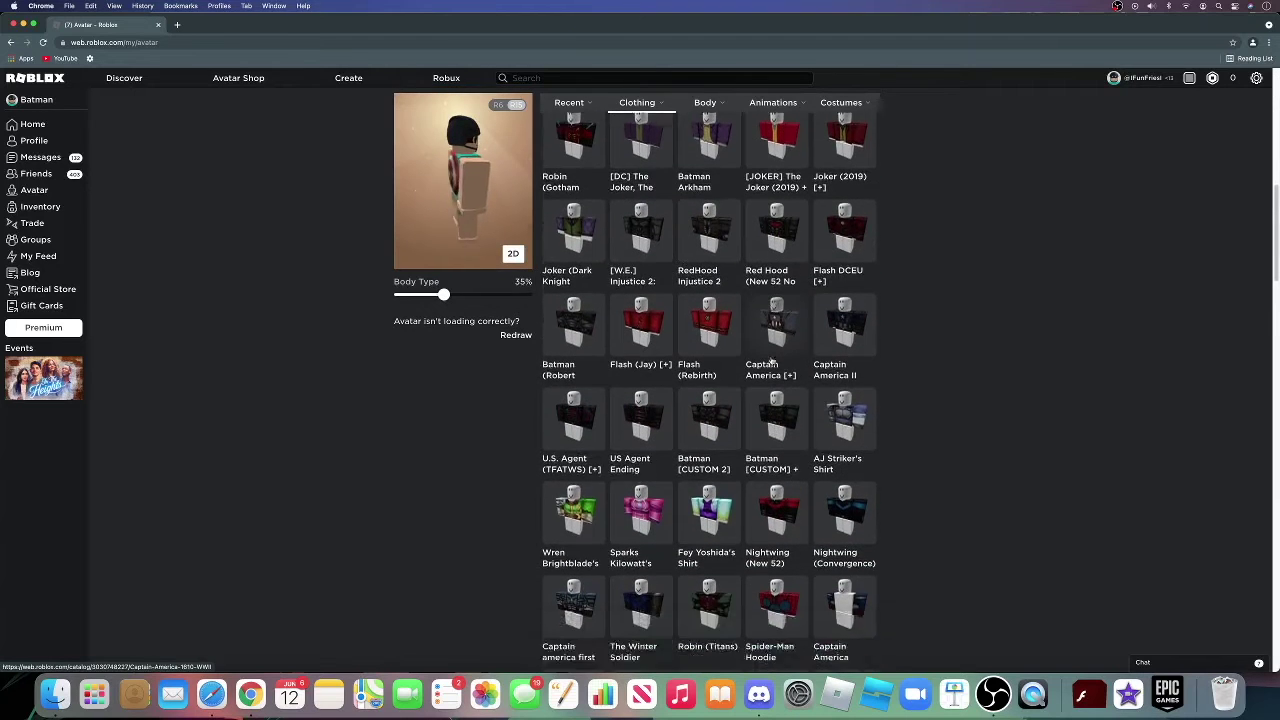
scroll(643, 452, down, 3)
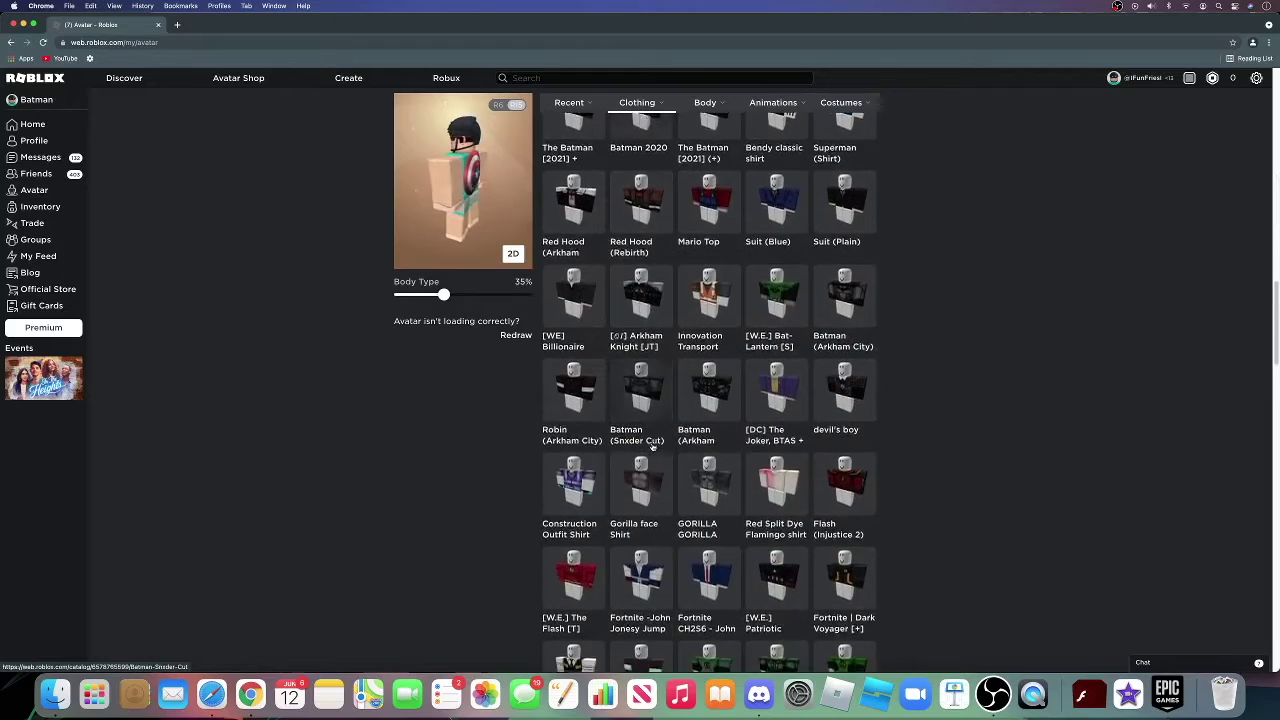
scroll(655, 447, down, 4)
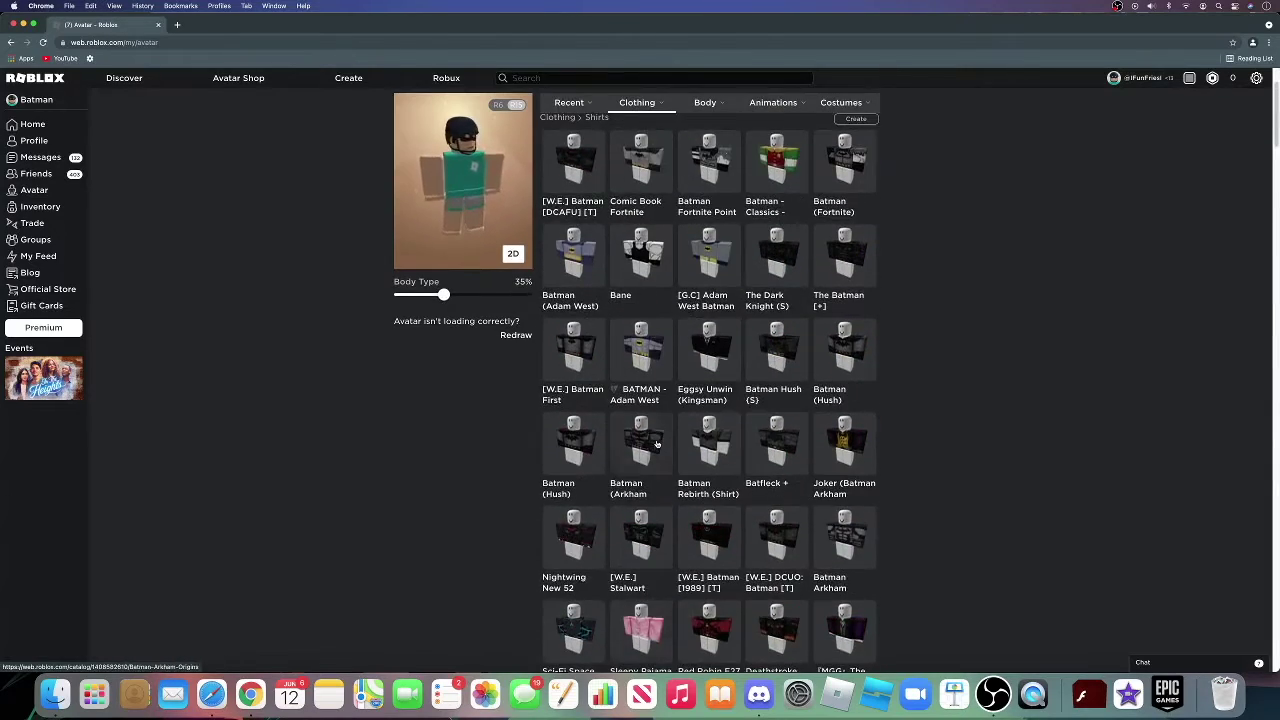
scroll(656, 441, down, 6)
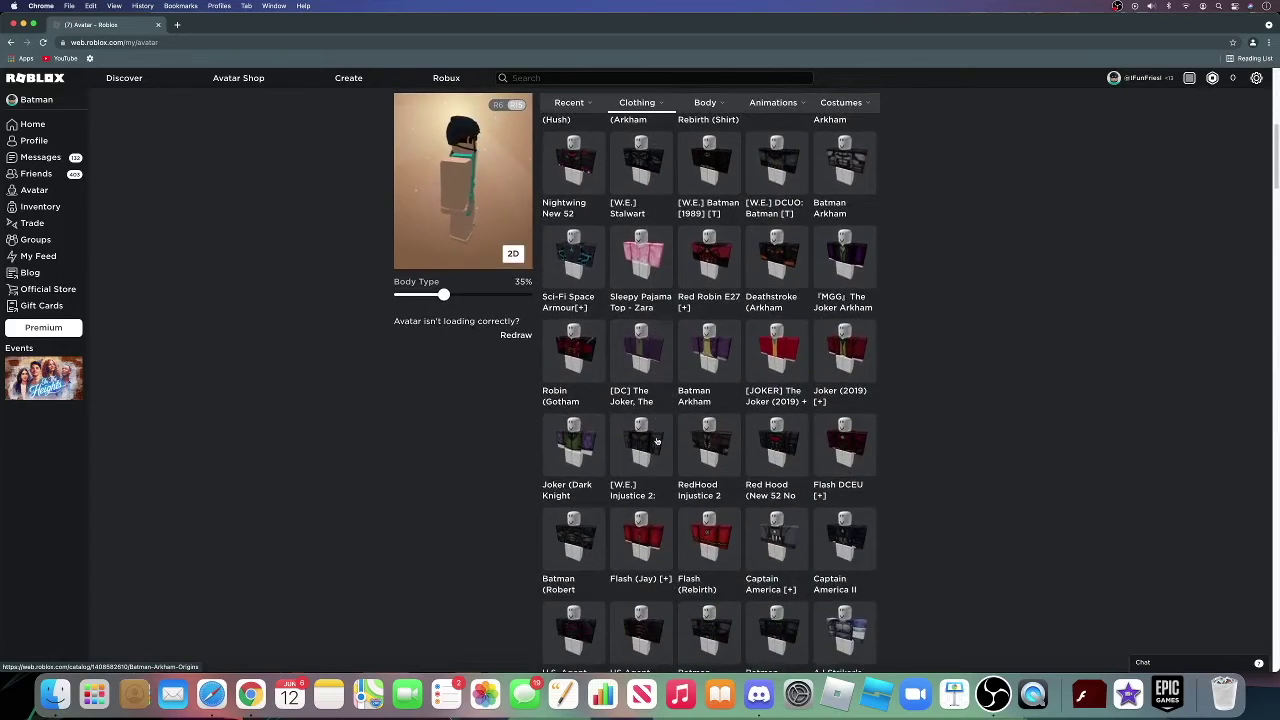
scroll(657, 441, down, 4)
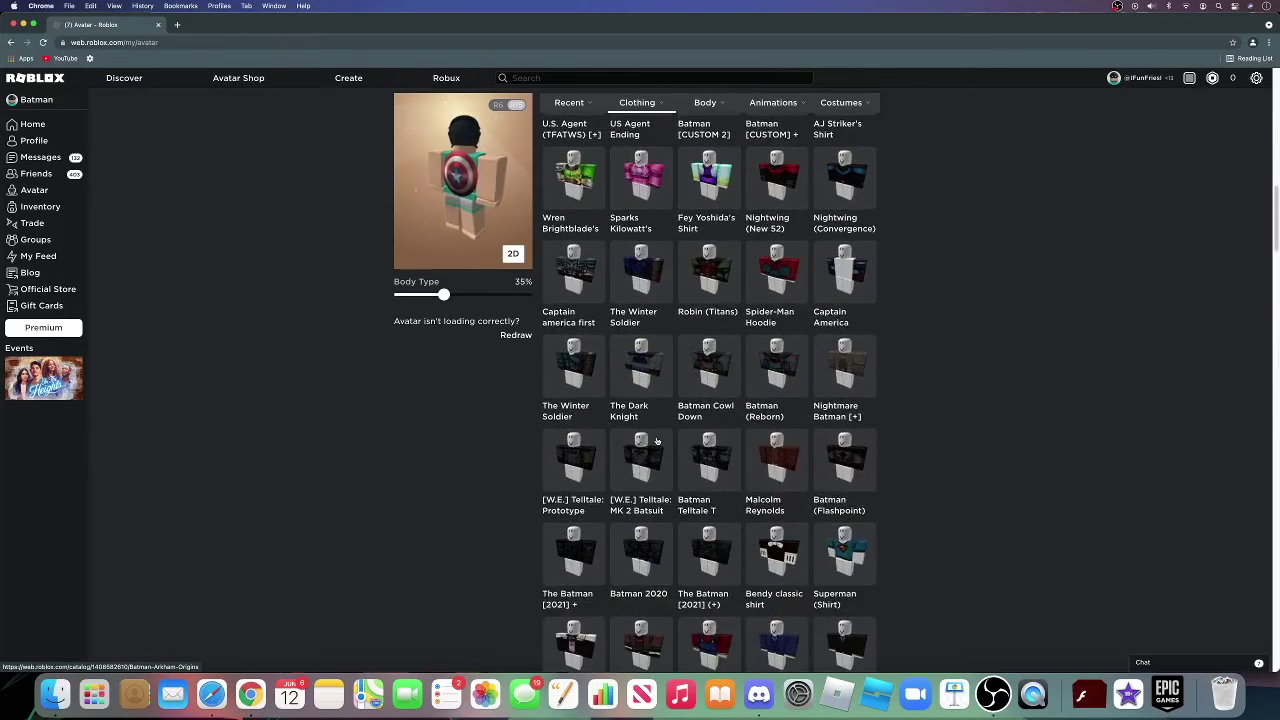
scroll(657, 441, down, 1)
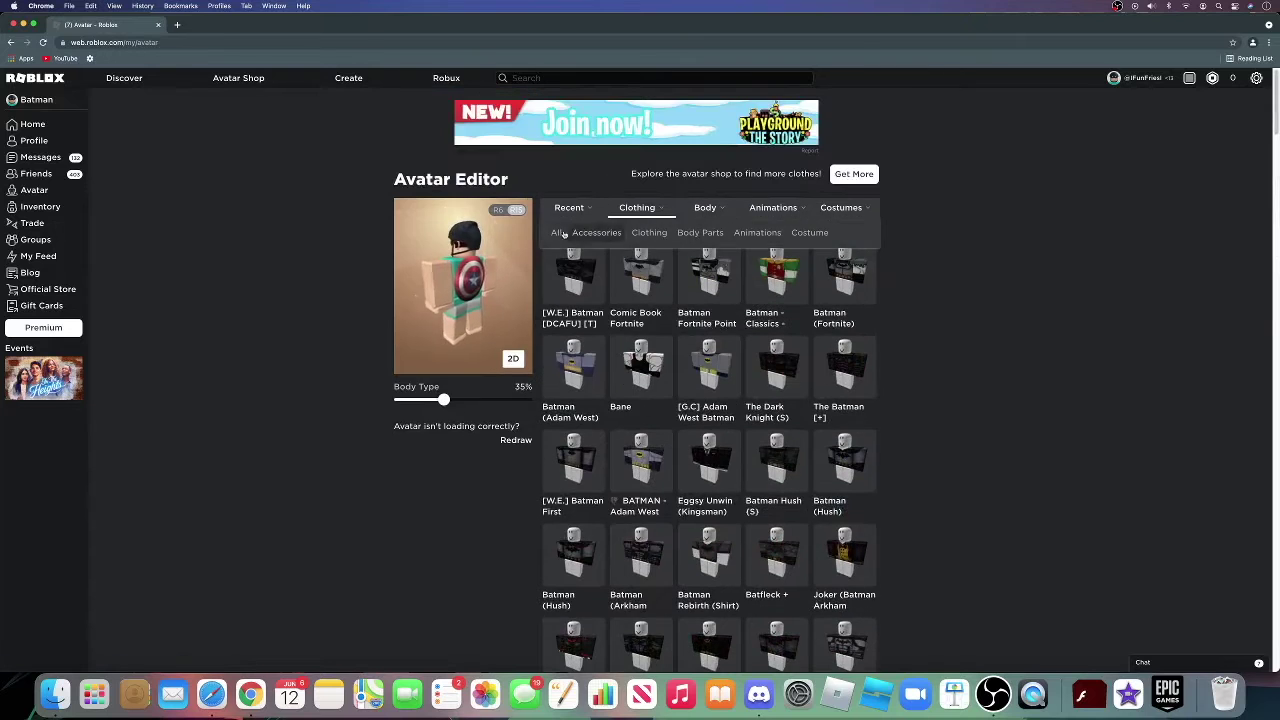
scroll(697, 398, down, 1)
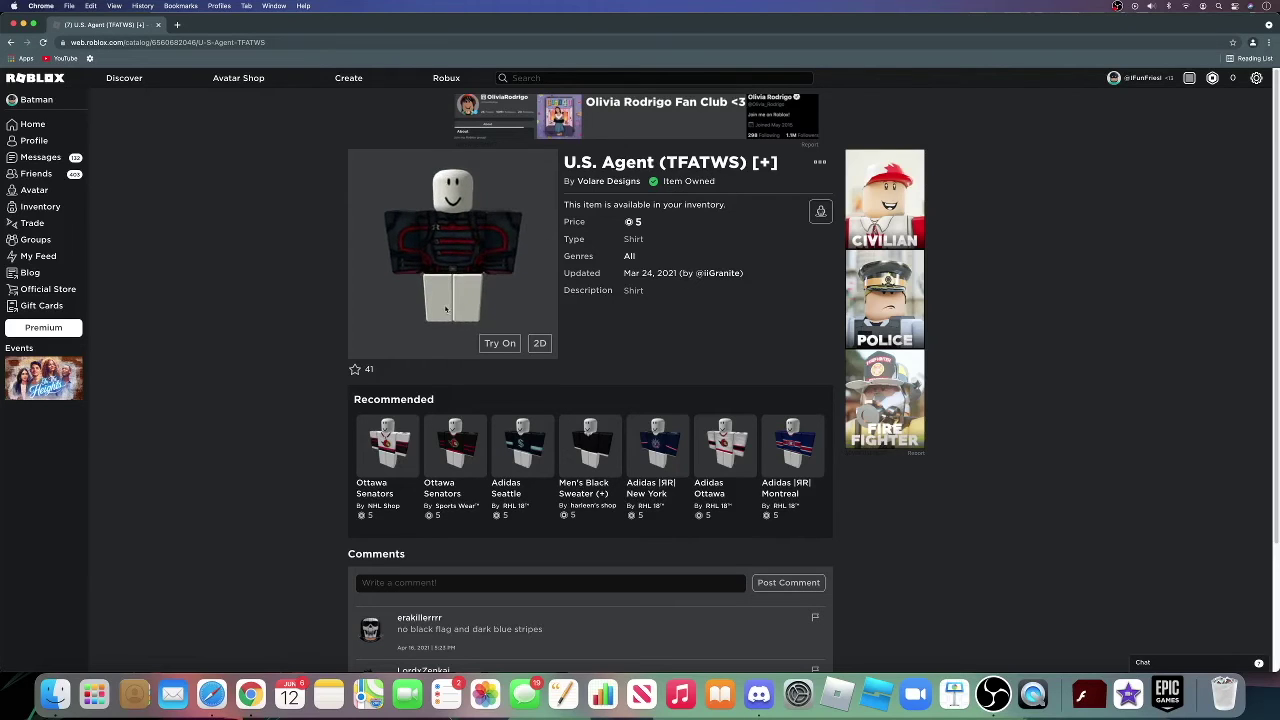
Wear the U.S. Agent (TFATWS) [+] shirt from its item page and return to the Avatar Editor.
click(819, 163)
click(816, 180)
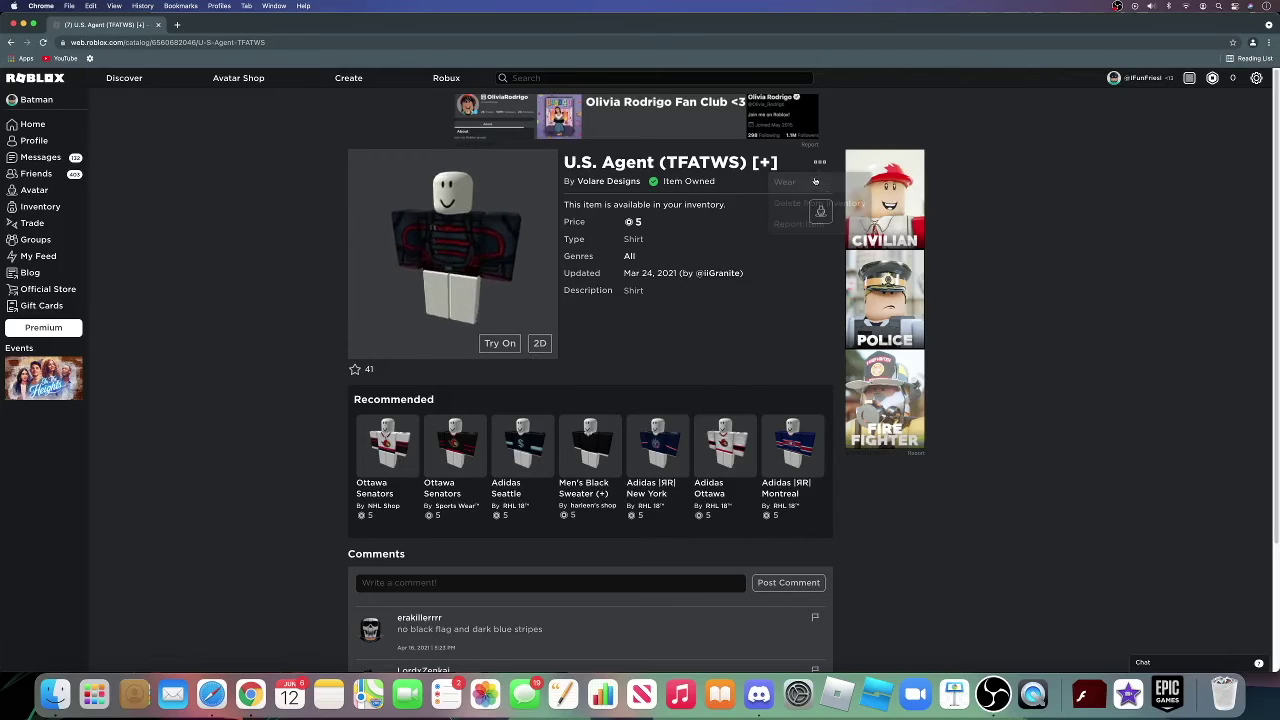
click(22, 194)
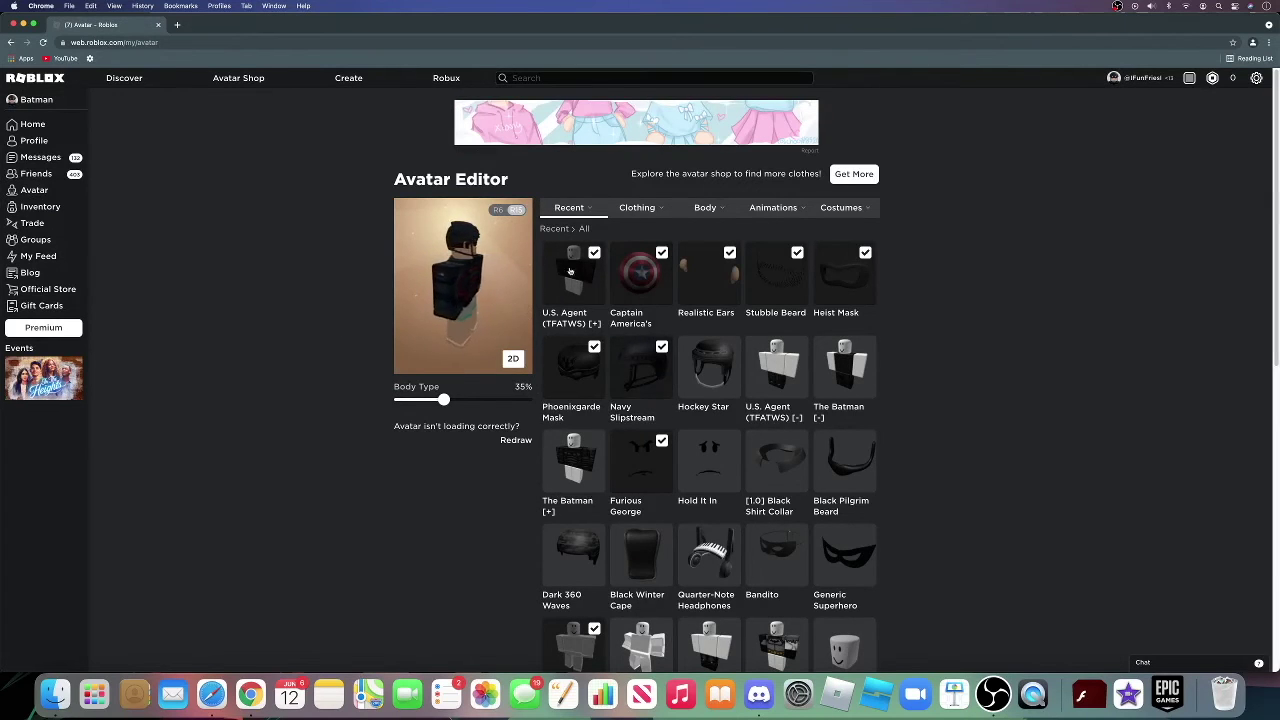
Wear the U.S. Agent (TFATWS) [-] pants from Recent items via the item's ••• menu, then return.
mouse_move(630, 237)
click(666, 281)
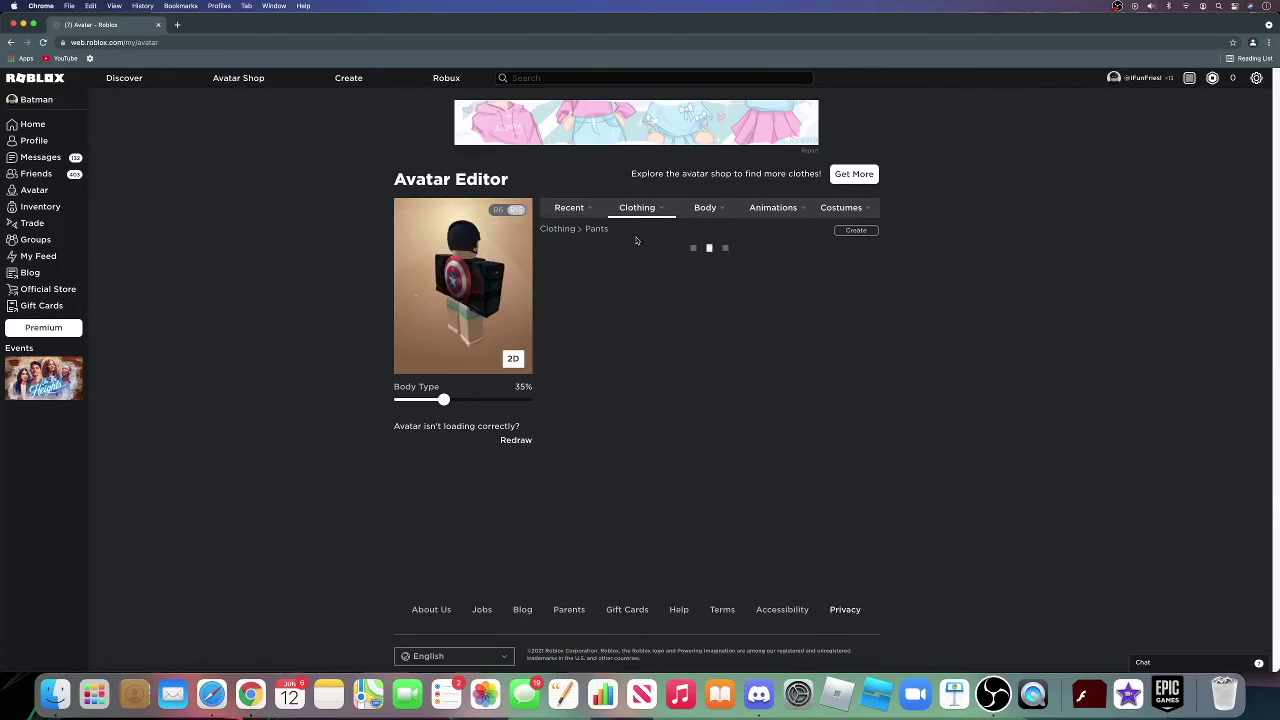
mouse_move(655, 261)
click(569, 207)
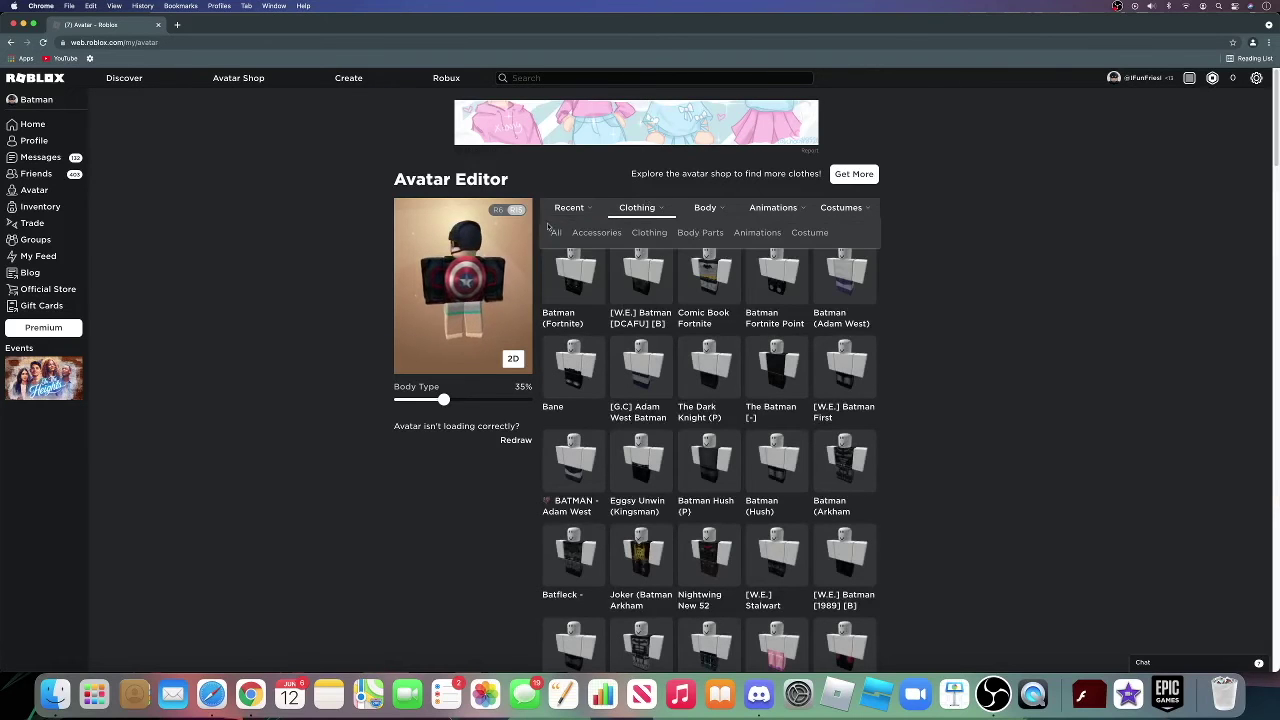
scroll(771, 338, down, 2)
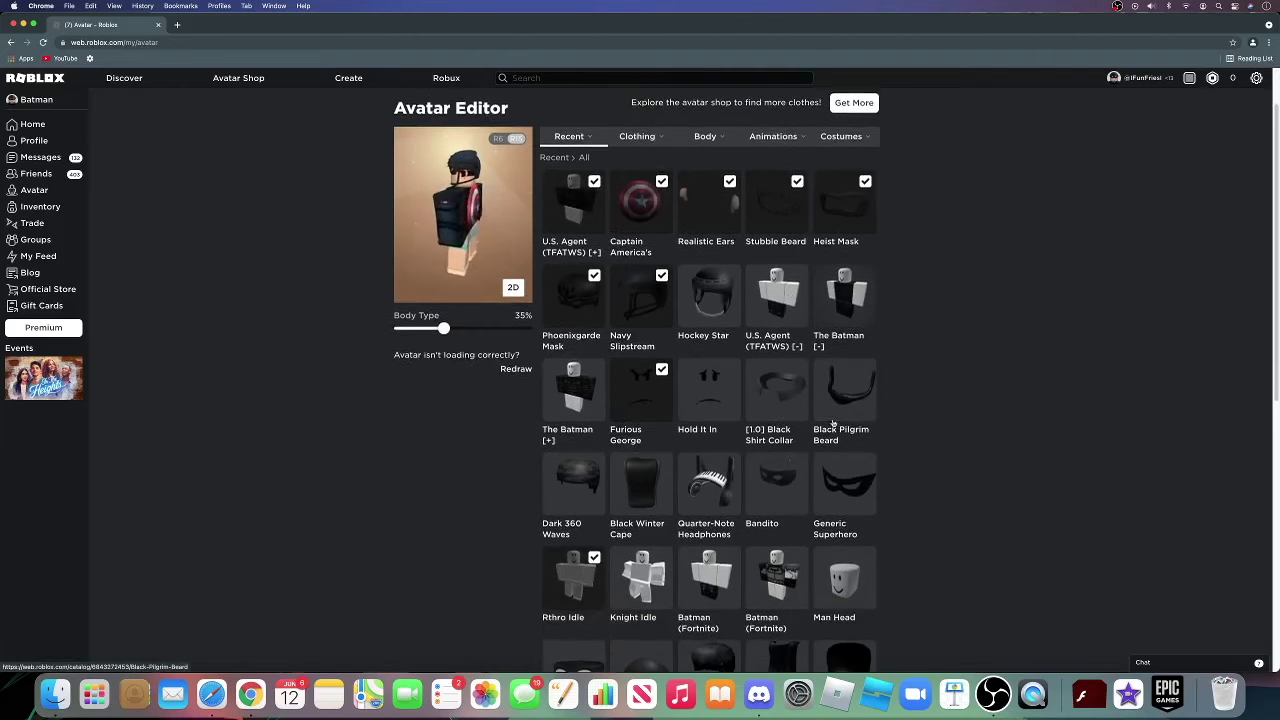
click(771, 338)
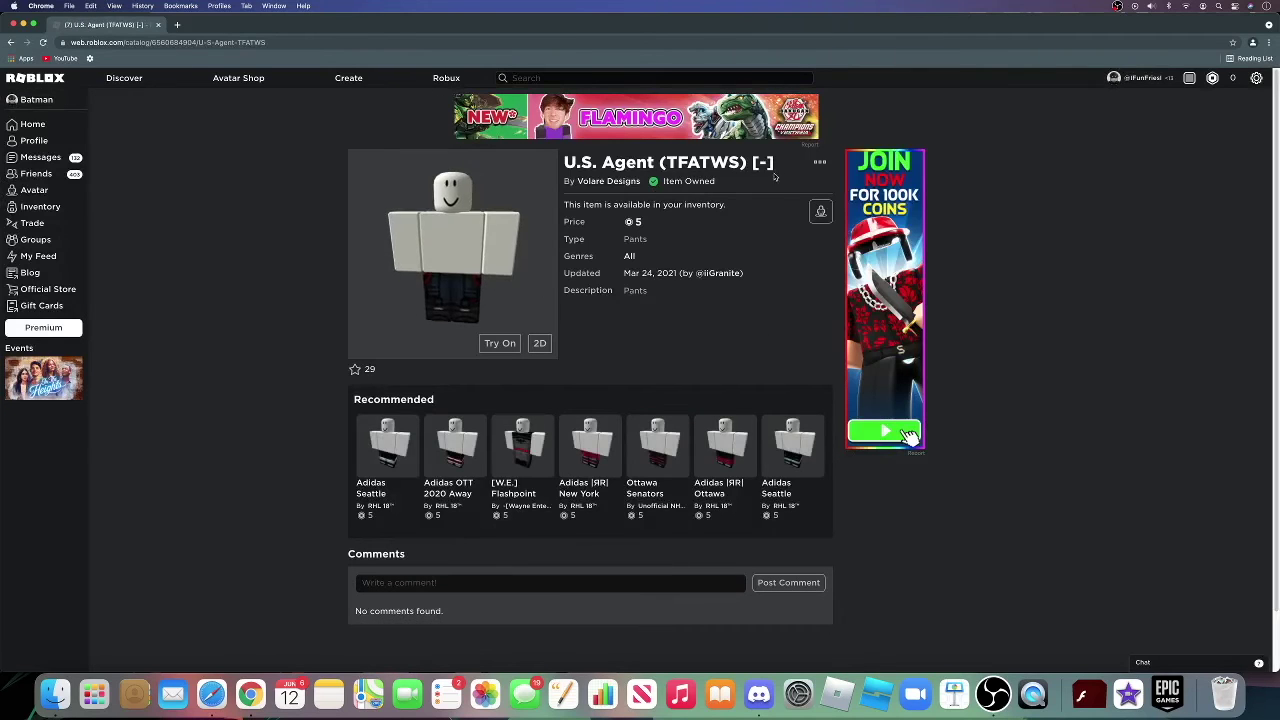
click(819, 162)
click(806, 185)
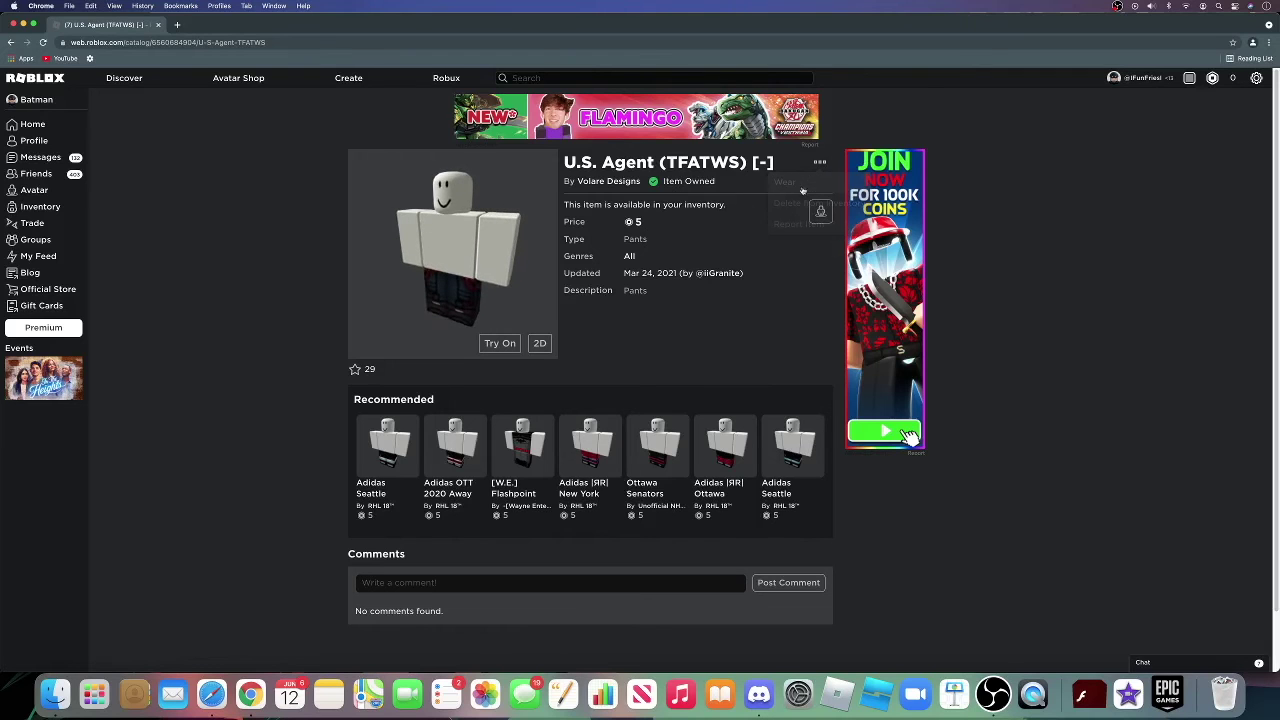
click(36, 189)
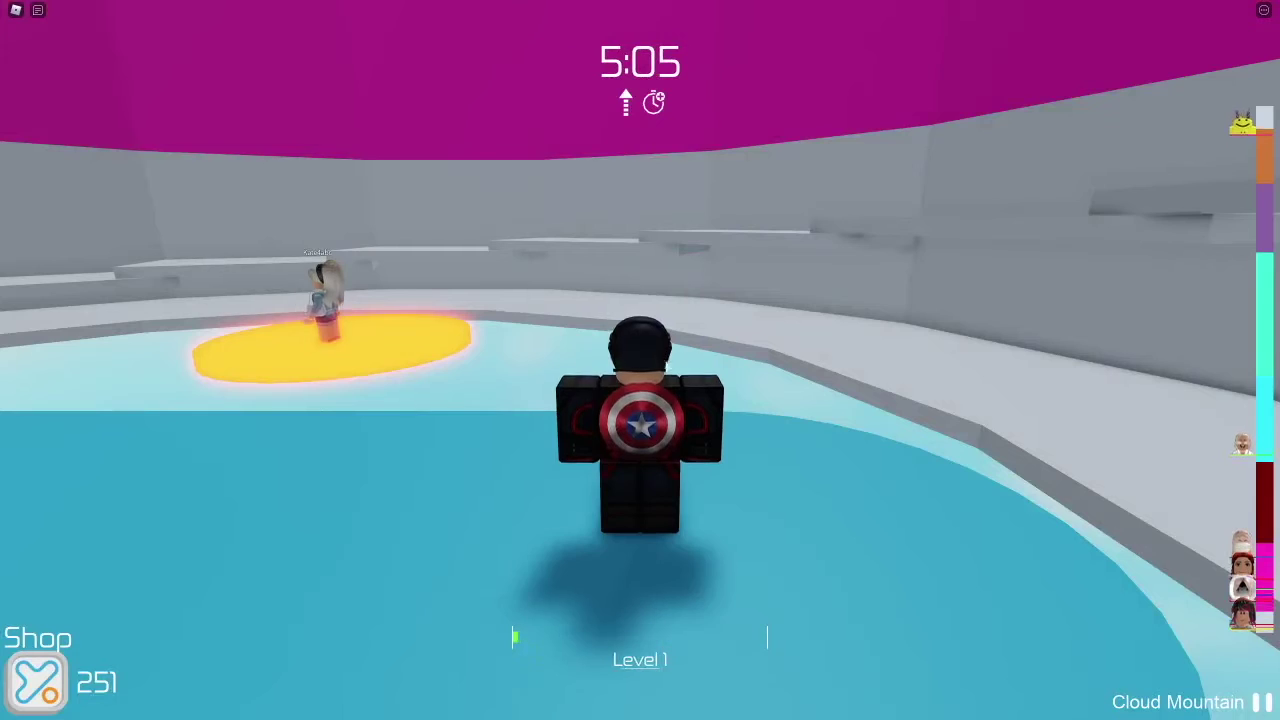
Rotate the in-game camera around the avatar to show its front and the shield on its back.
scroll(660, 383, up, 2)
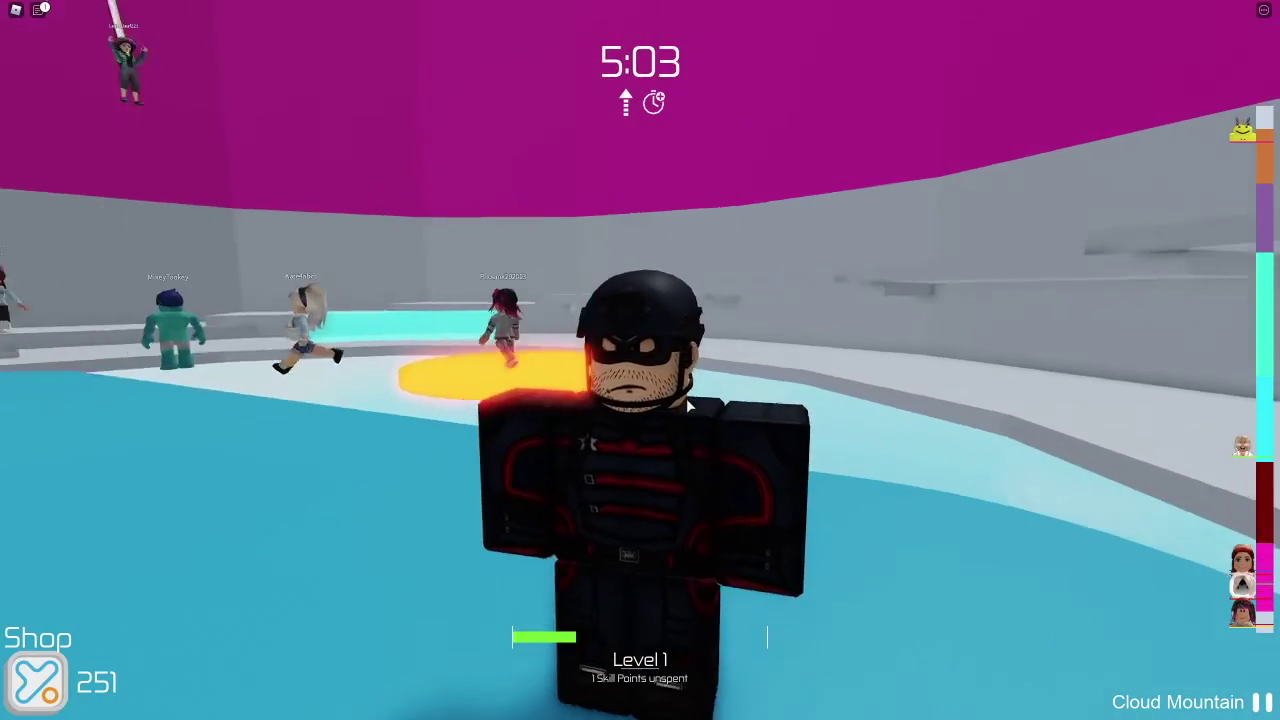
key(Right)
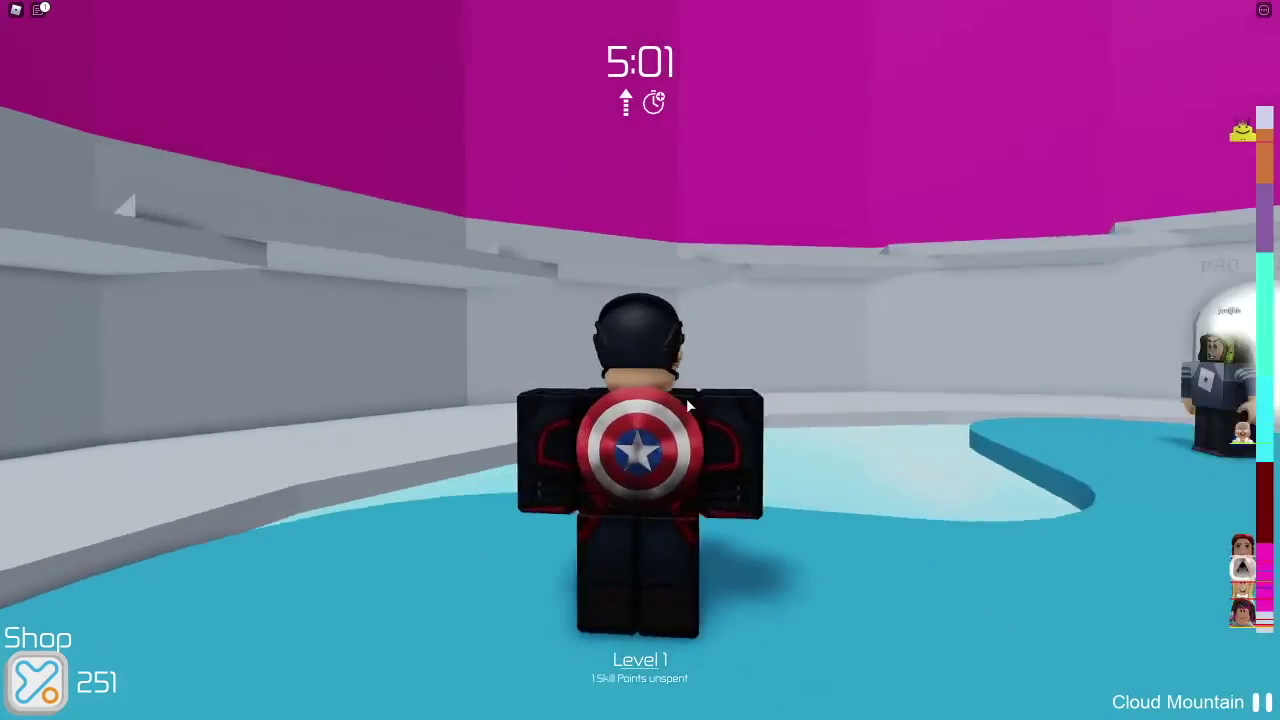
key(Right)
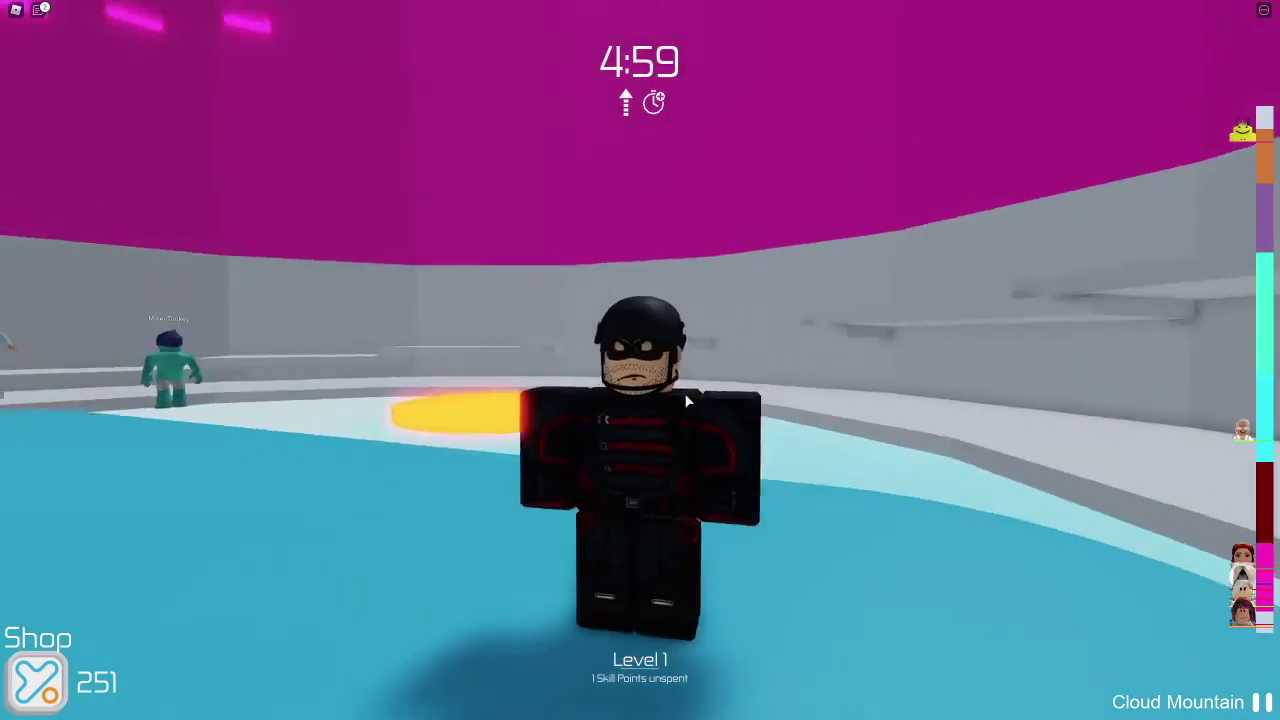
key(Right)
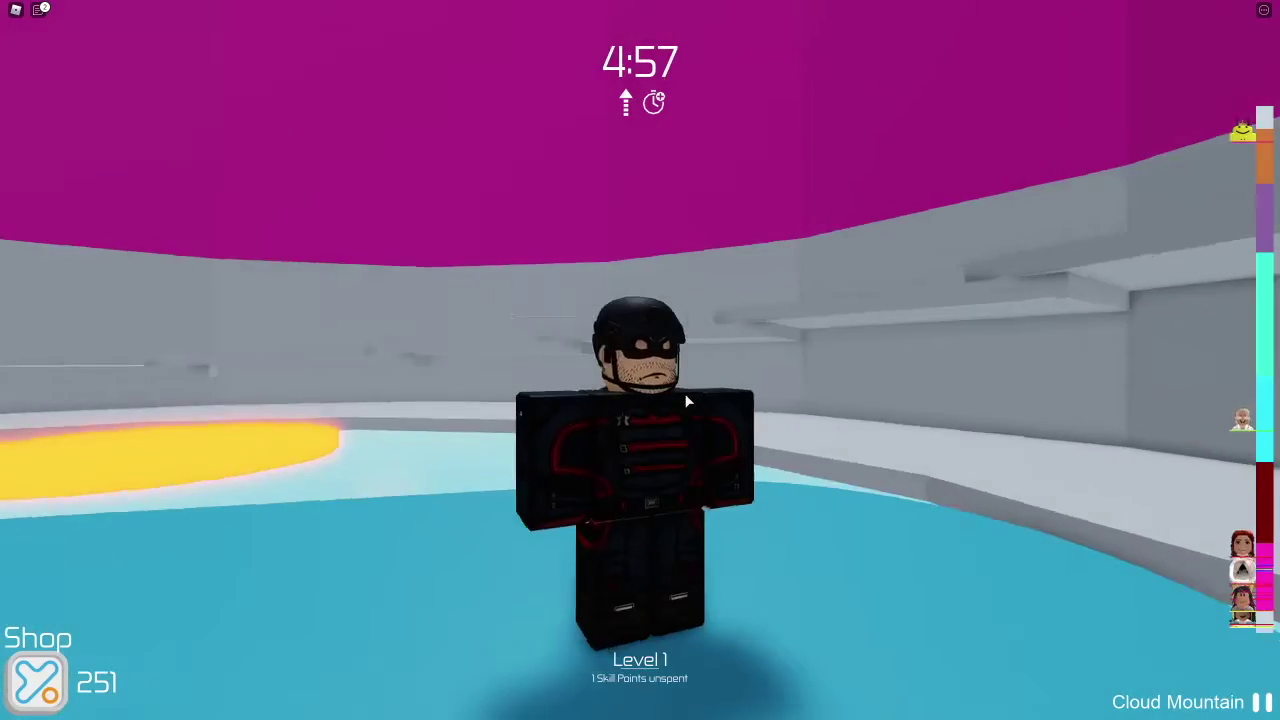
key(Right)
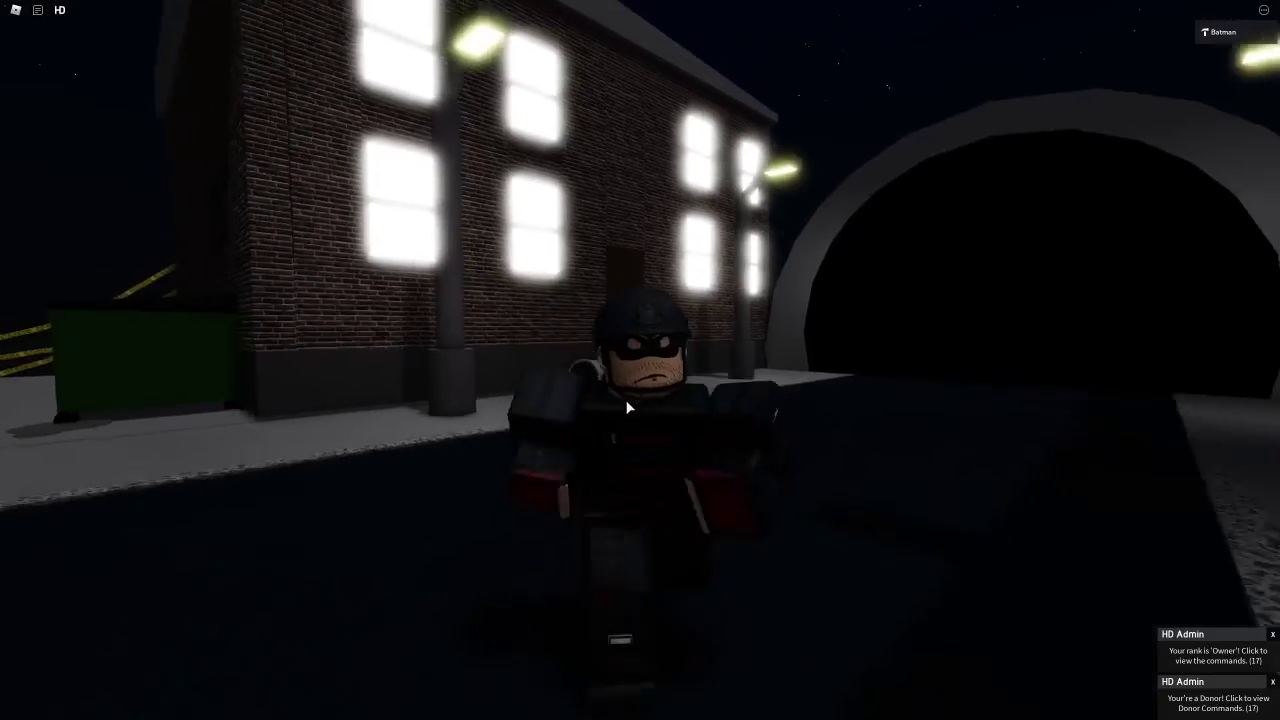
Walk the avatar into the street, then run the HD Admin command 'time 12' to switch to midday.
key(s)
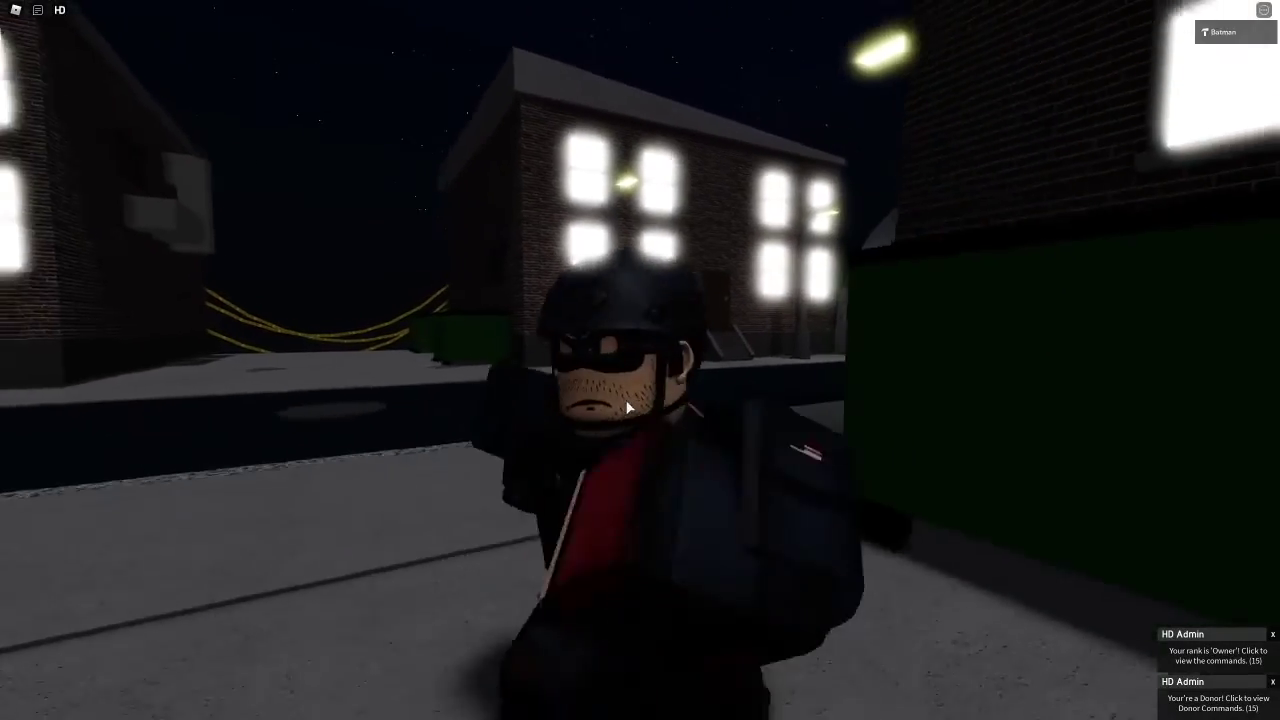
key(Right)
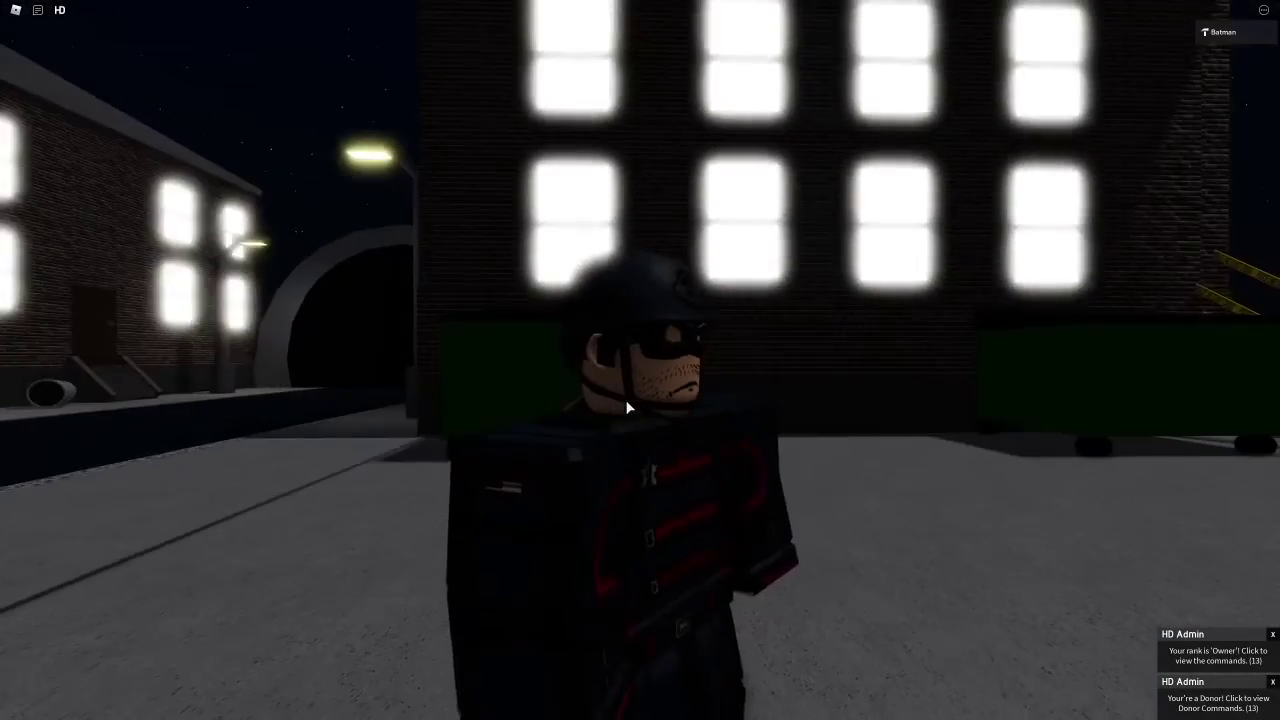
key(Right)
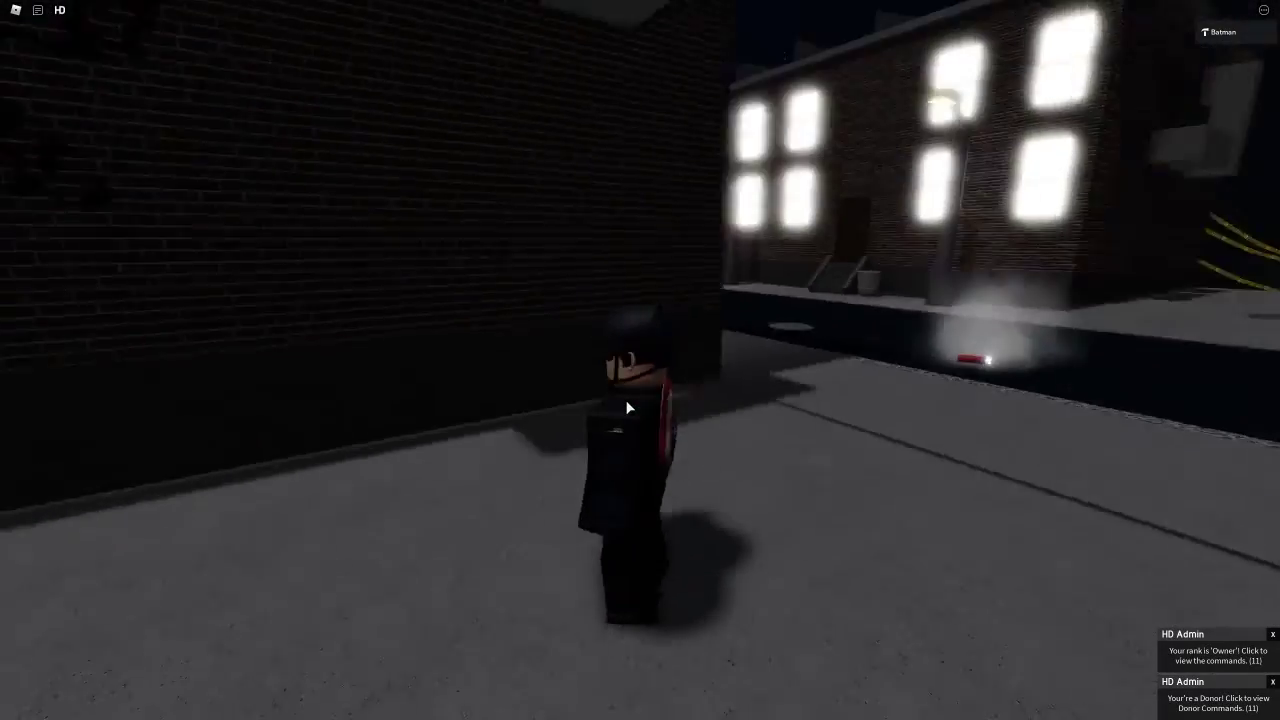
key(Right)
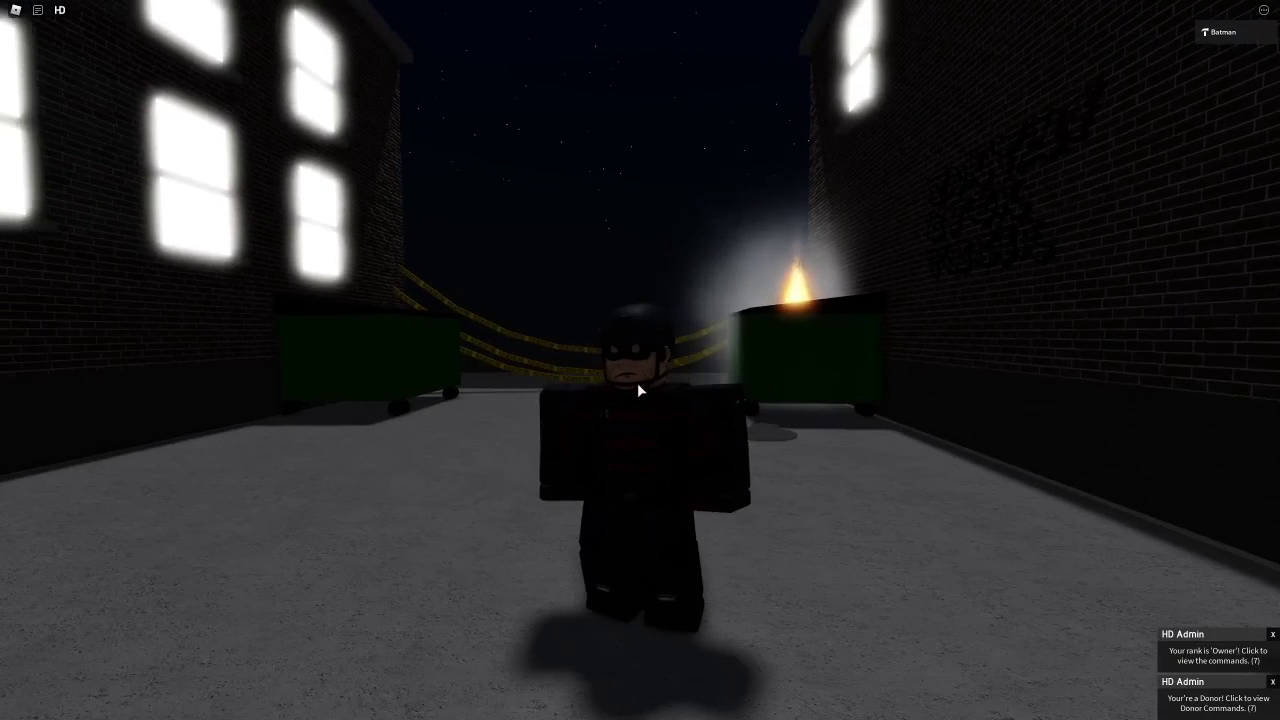
key(semicolon)
text(time 12)
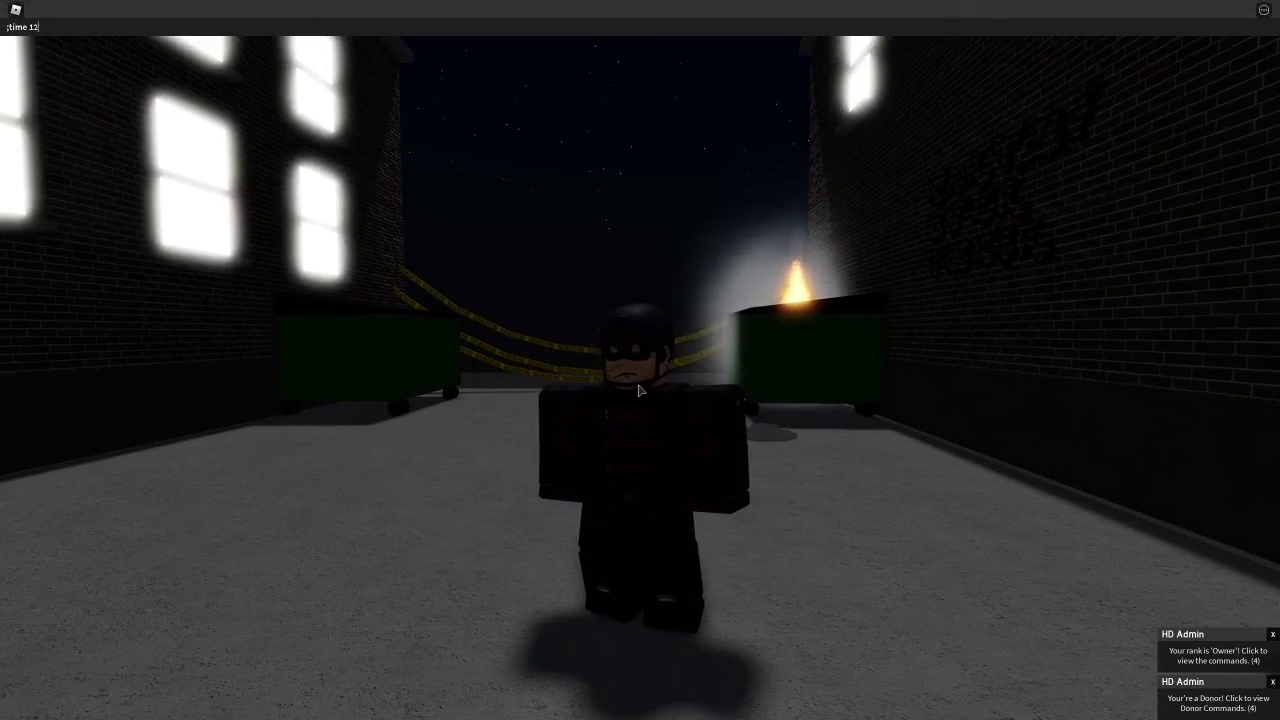
key(Return)
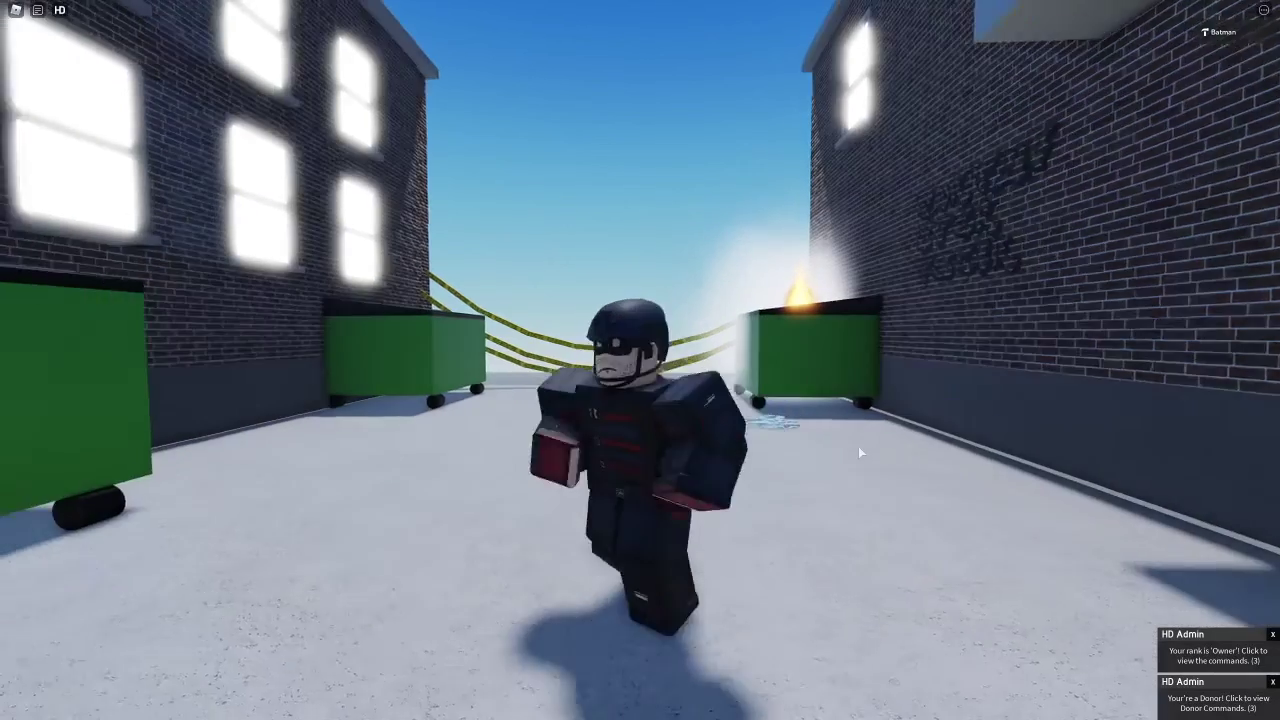
scroll(858, 446, up, 3)
key(d)
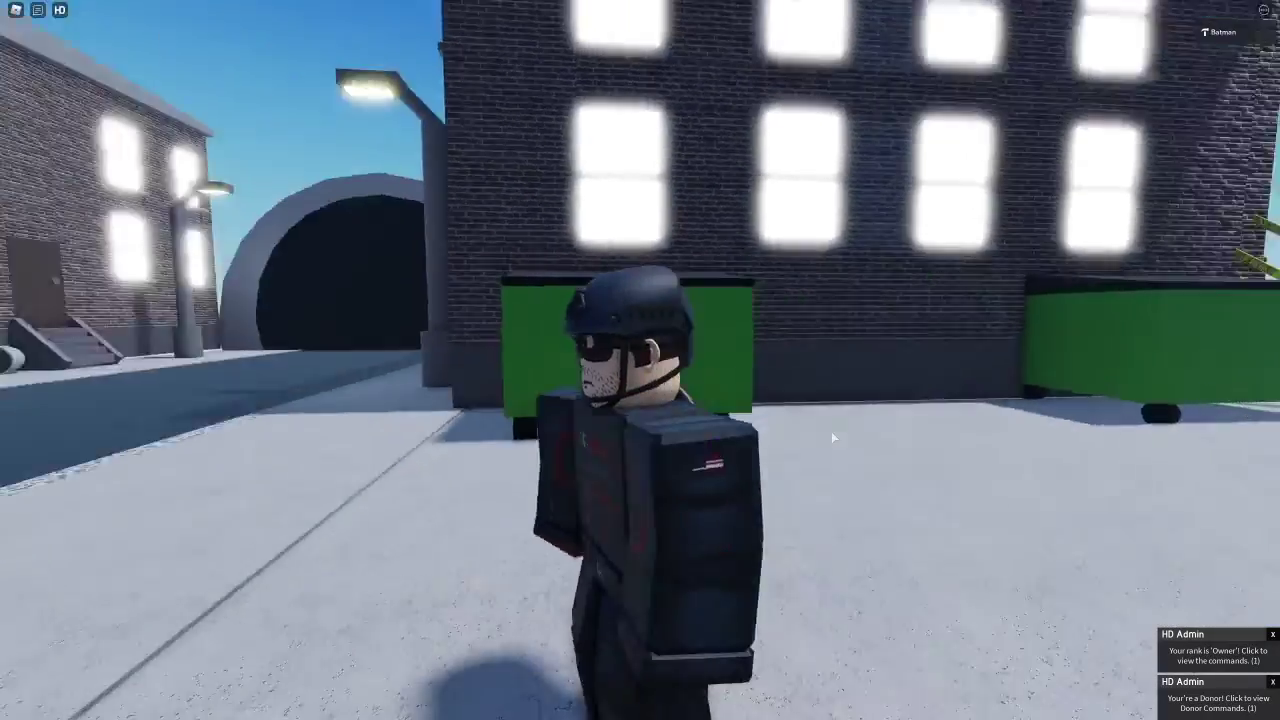
key(d)
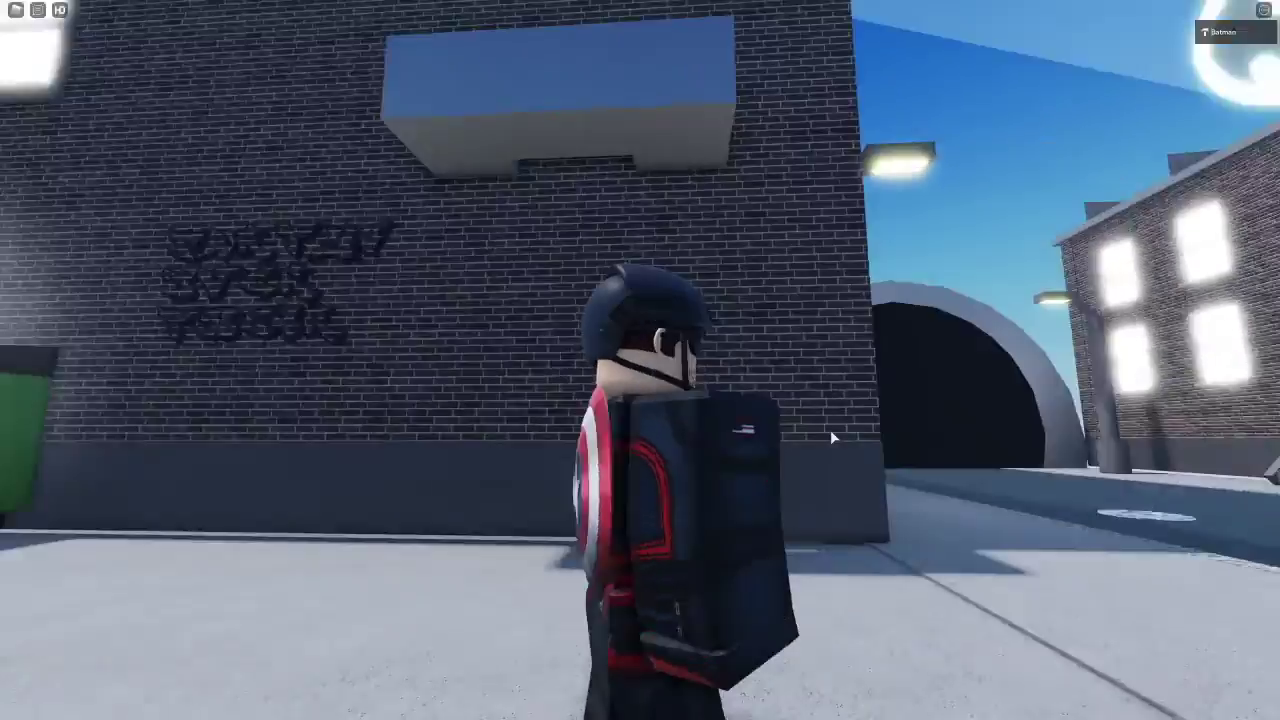
key(s)
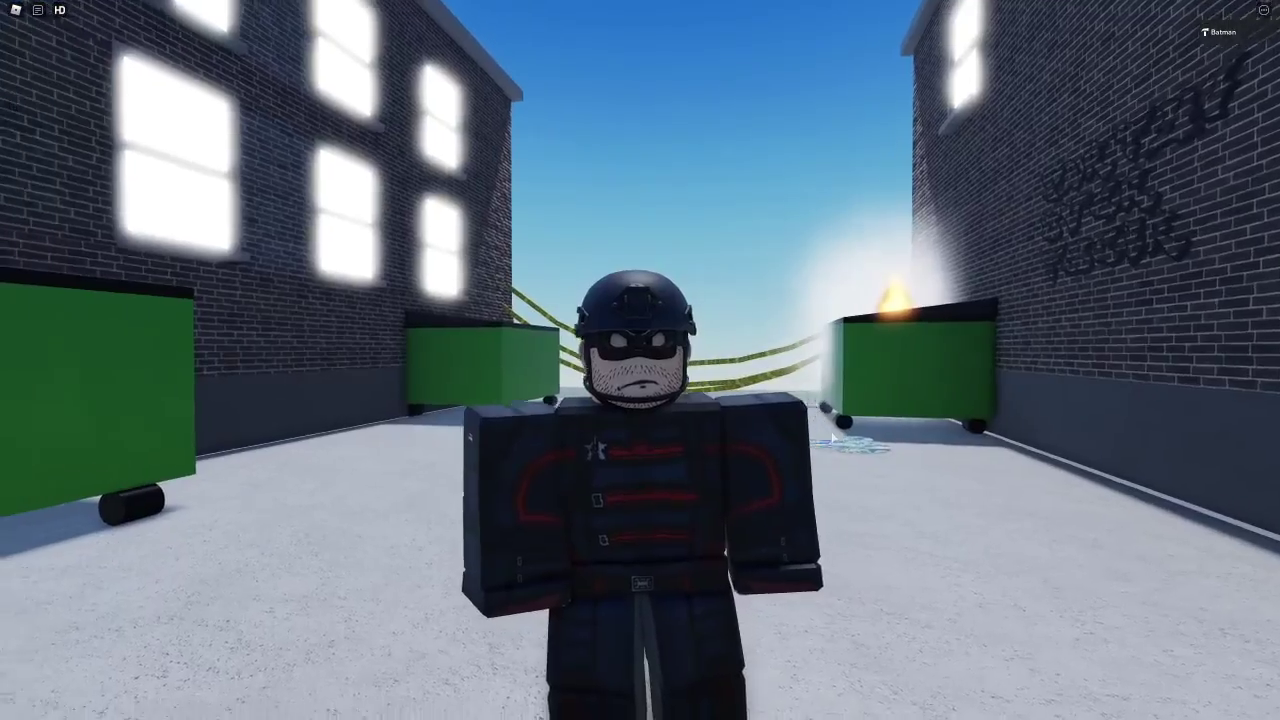
key(w)
key(s)
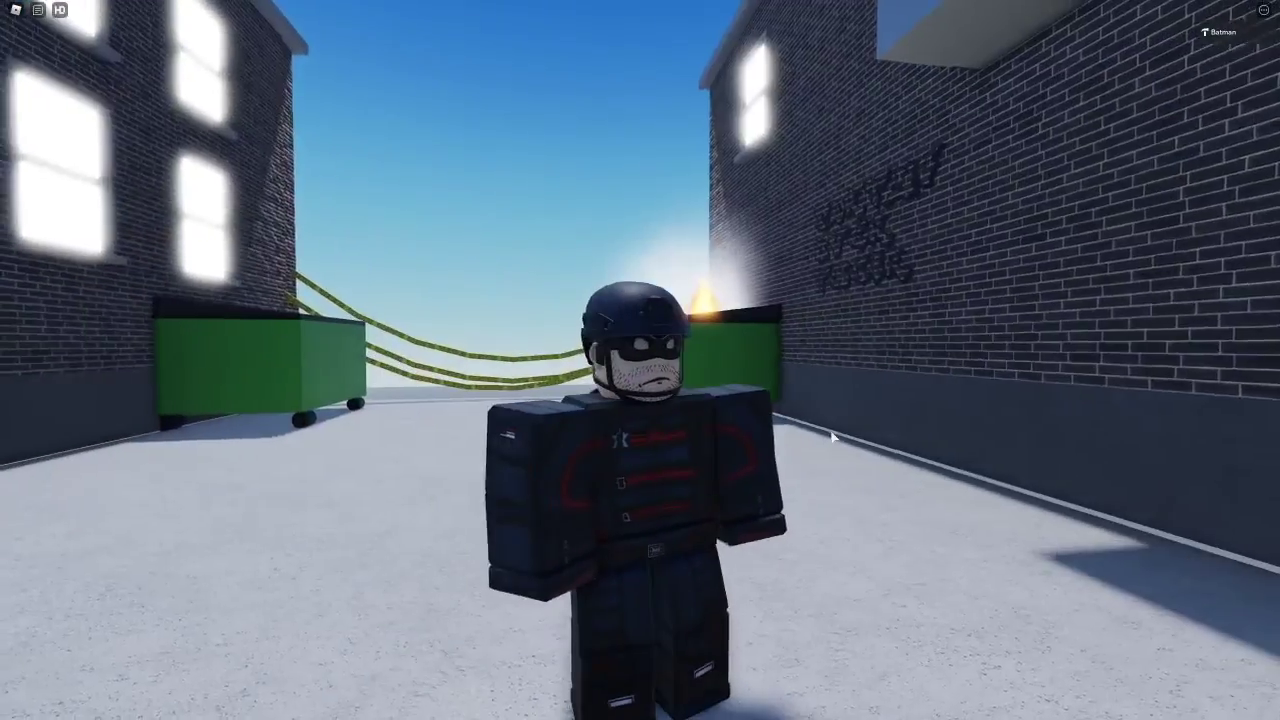
key(w)
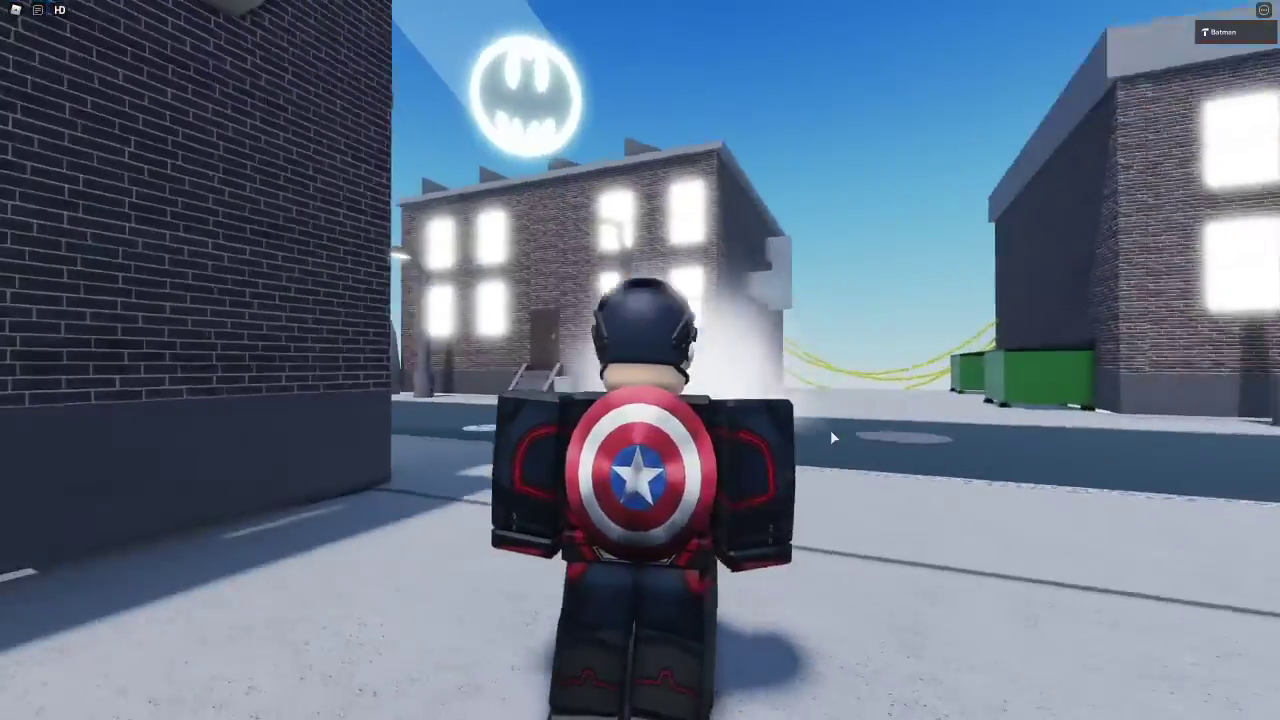
key(s)
key(d)
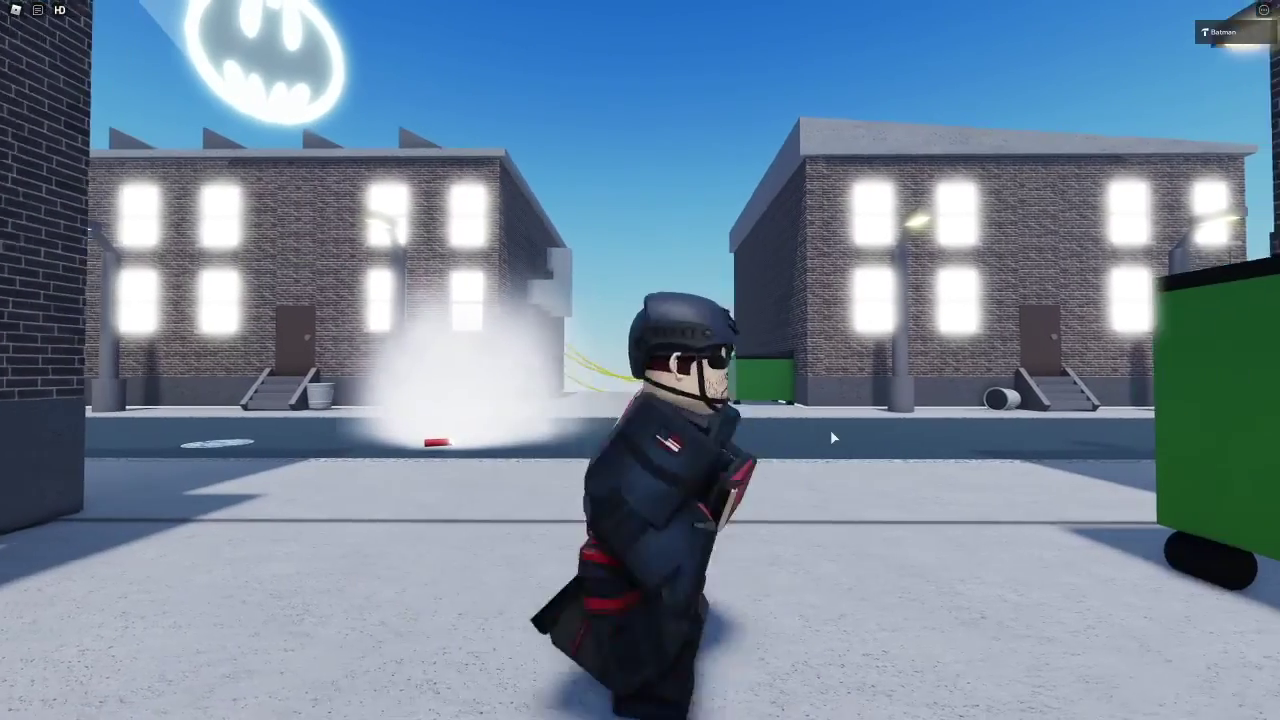
key(s)
scroll(830, 430, up, 3)
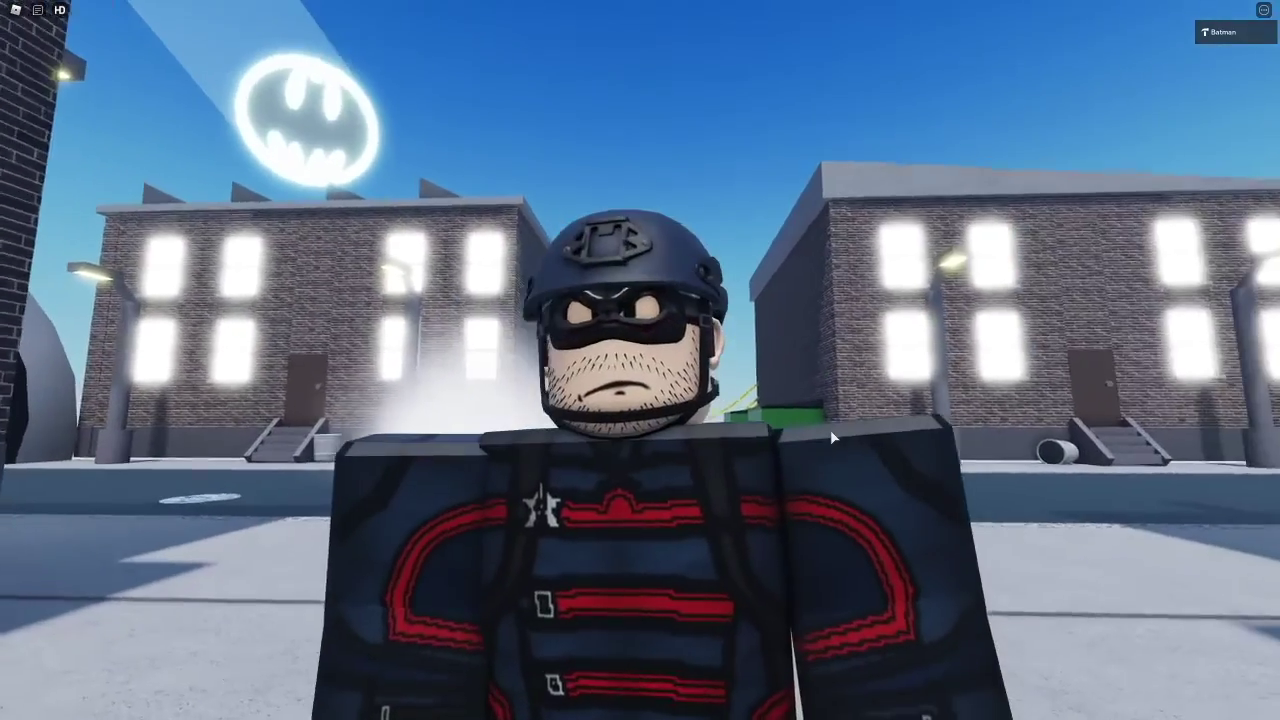
scroll(830, 437, down, 3)
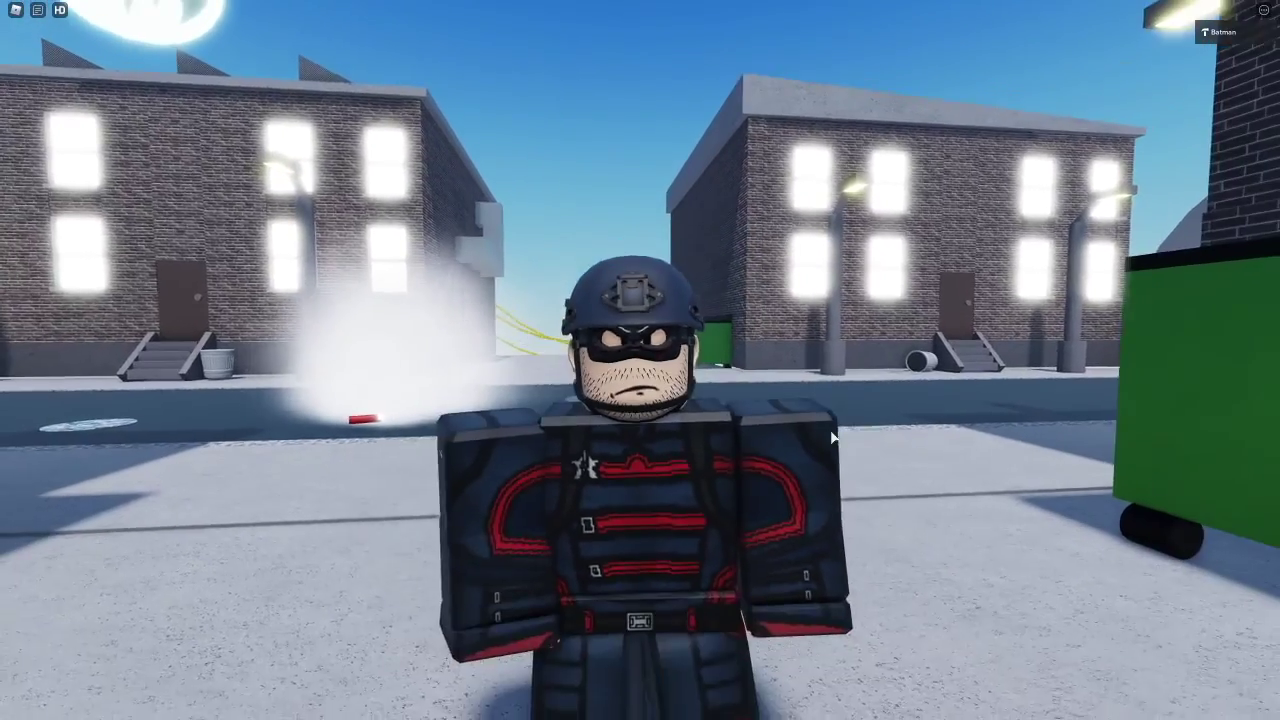
scroll(830, 437, down, 2)
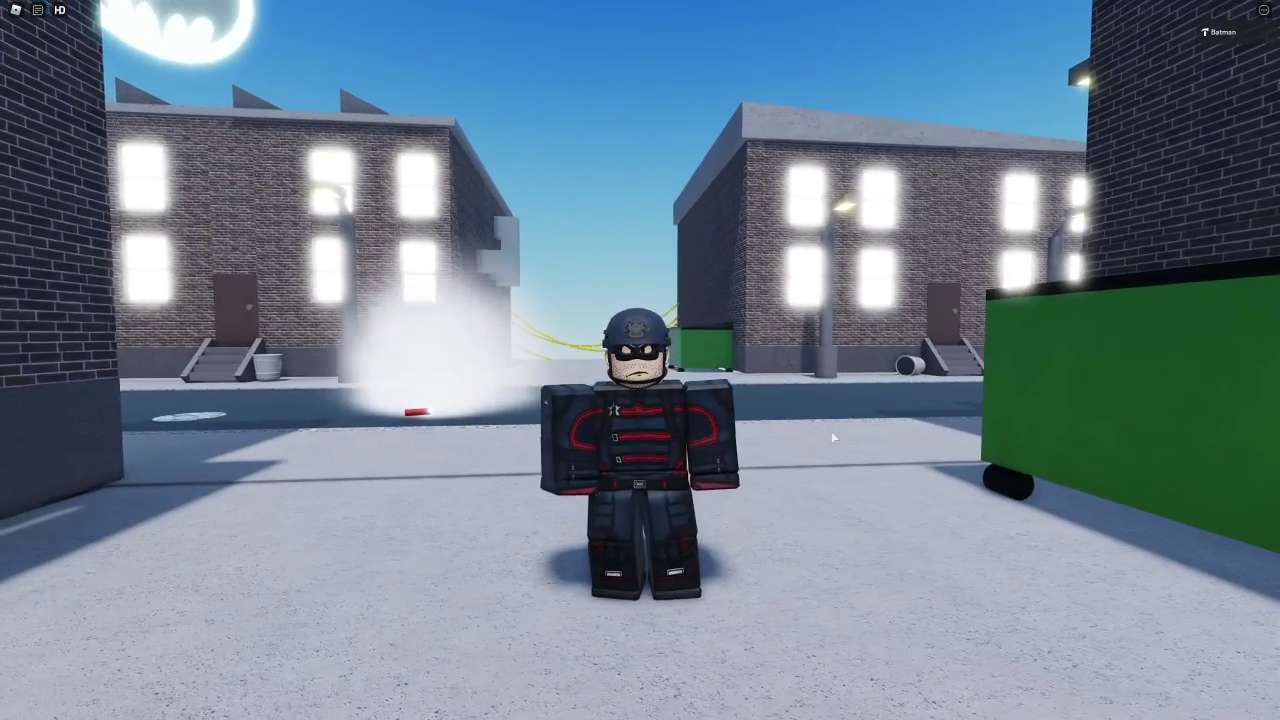
scroll(830, 437, up, 4)
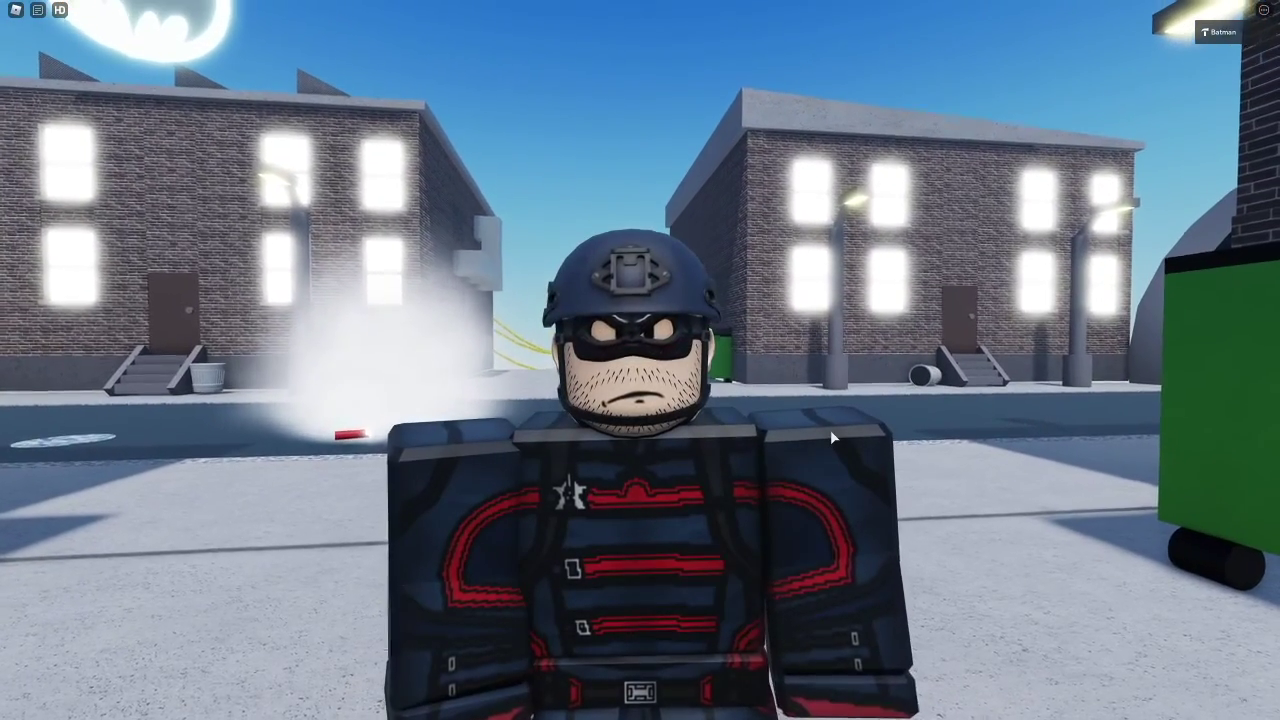